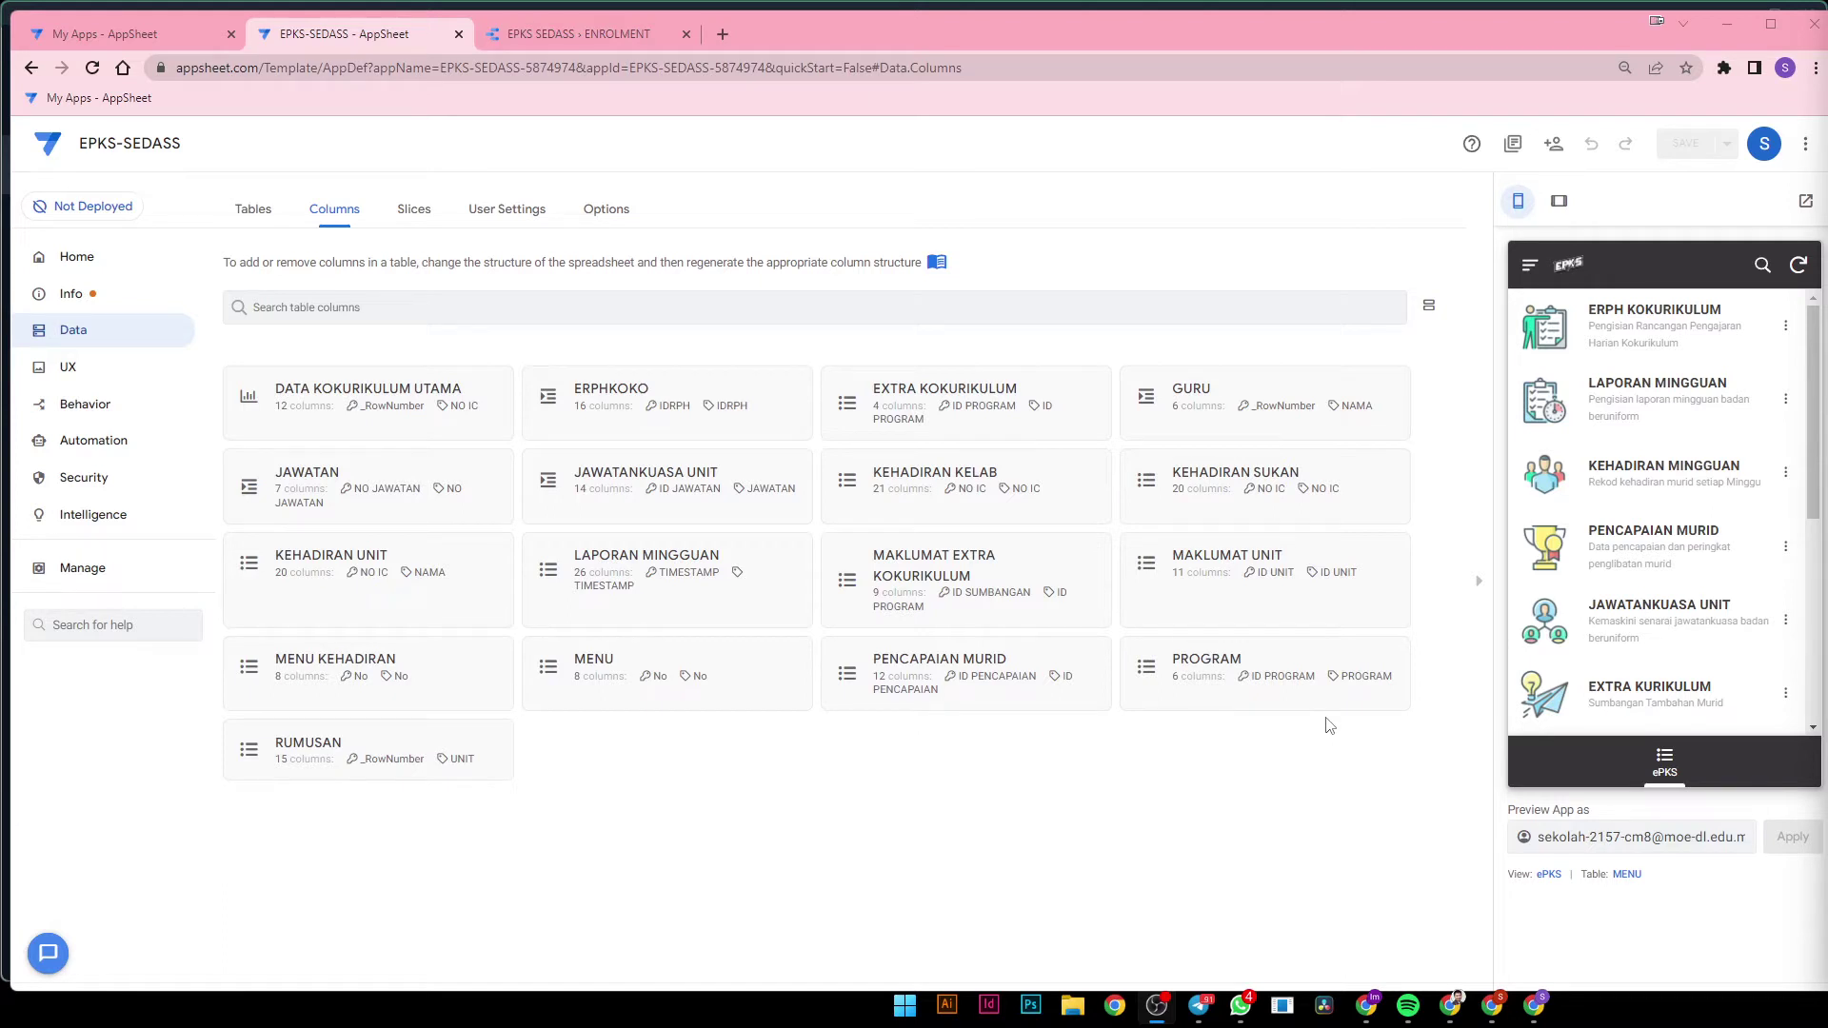
- Open the settings of the KEHADIRAN UNIT view from the preview's KEHADIRAN BADAN BERUNIFORM page, at its grouping options
left_click(1663, 490)
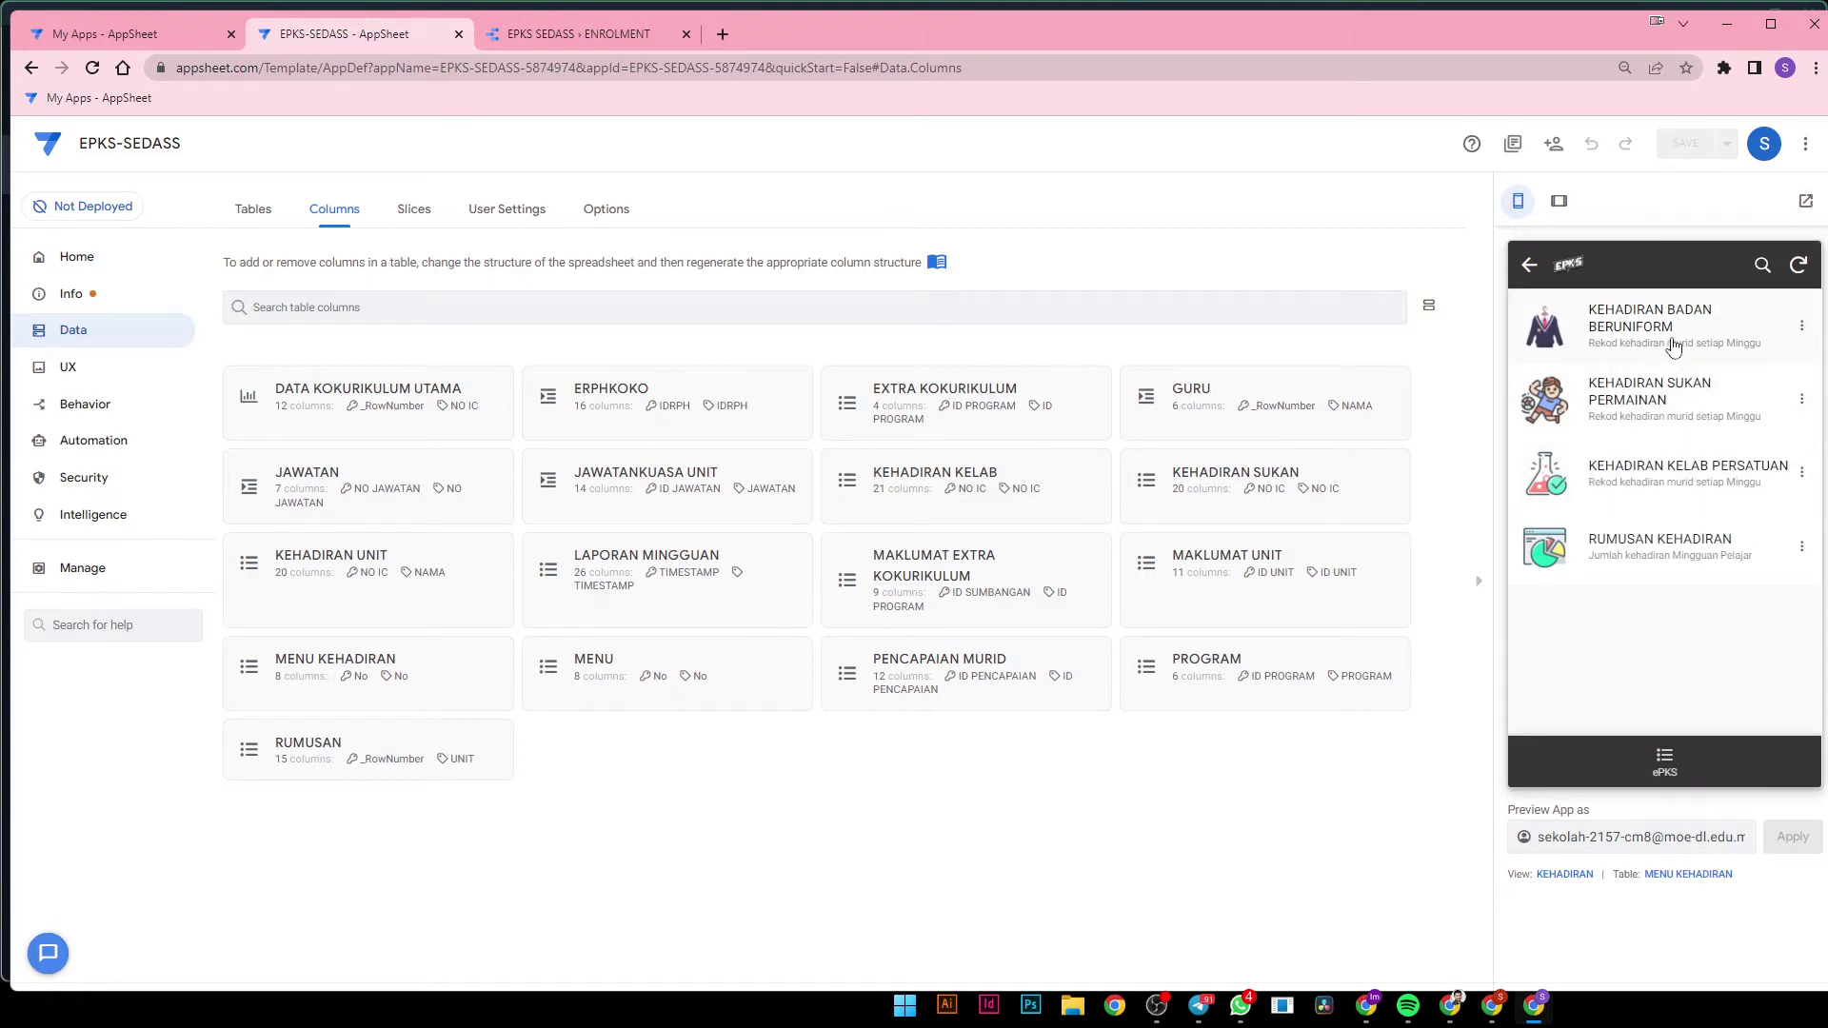
left_click(1673, 346)
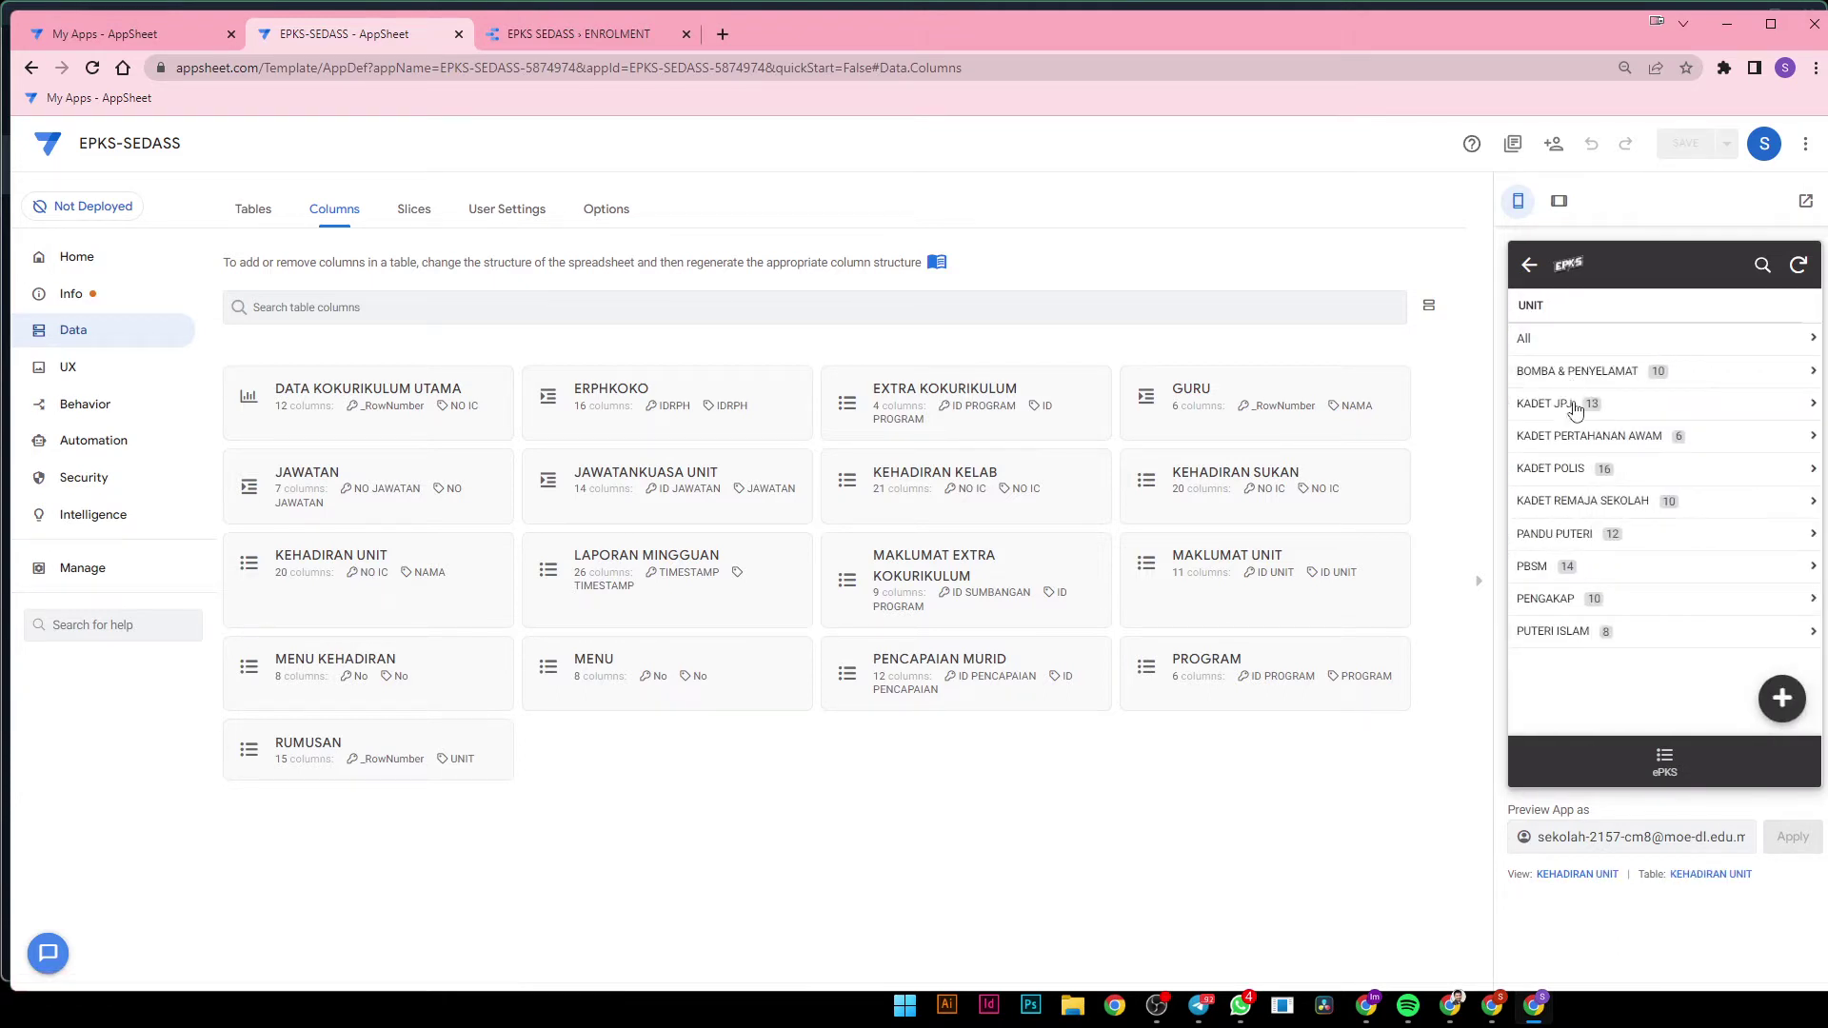
left_click(1587, 873)
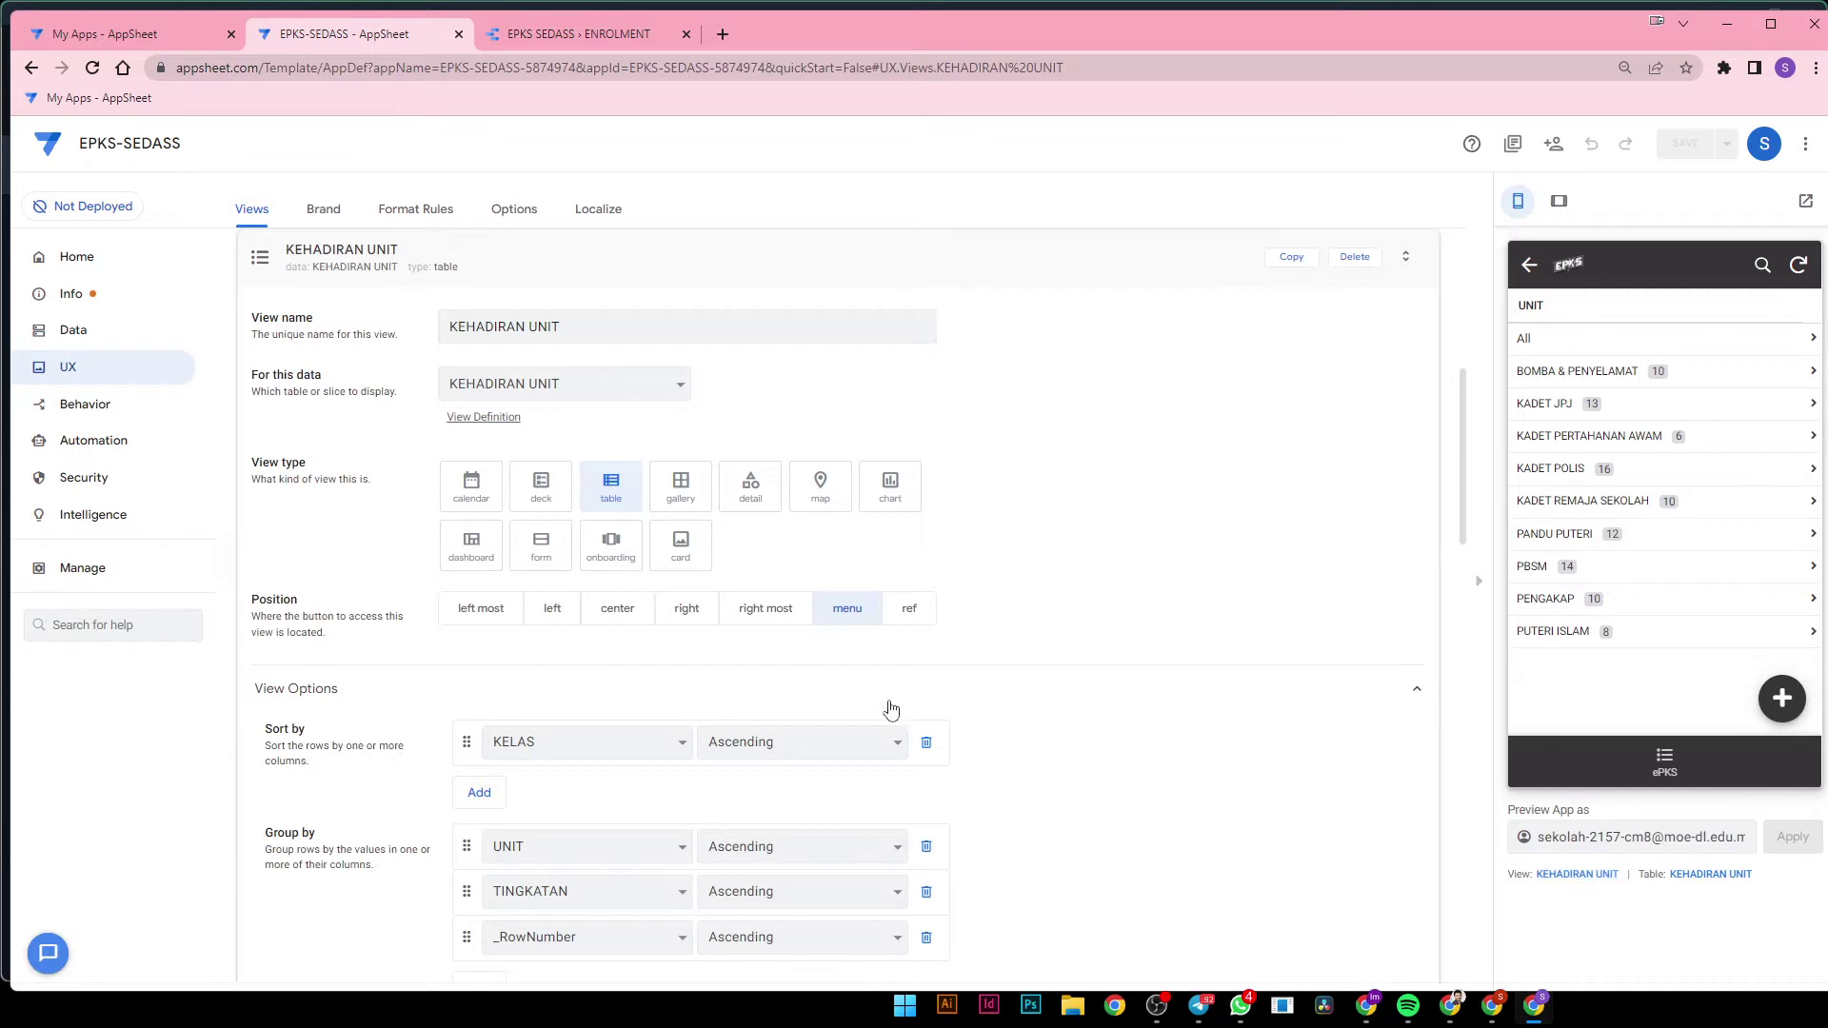
scroll(1076, 734, "down", 3)
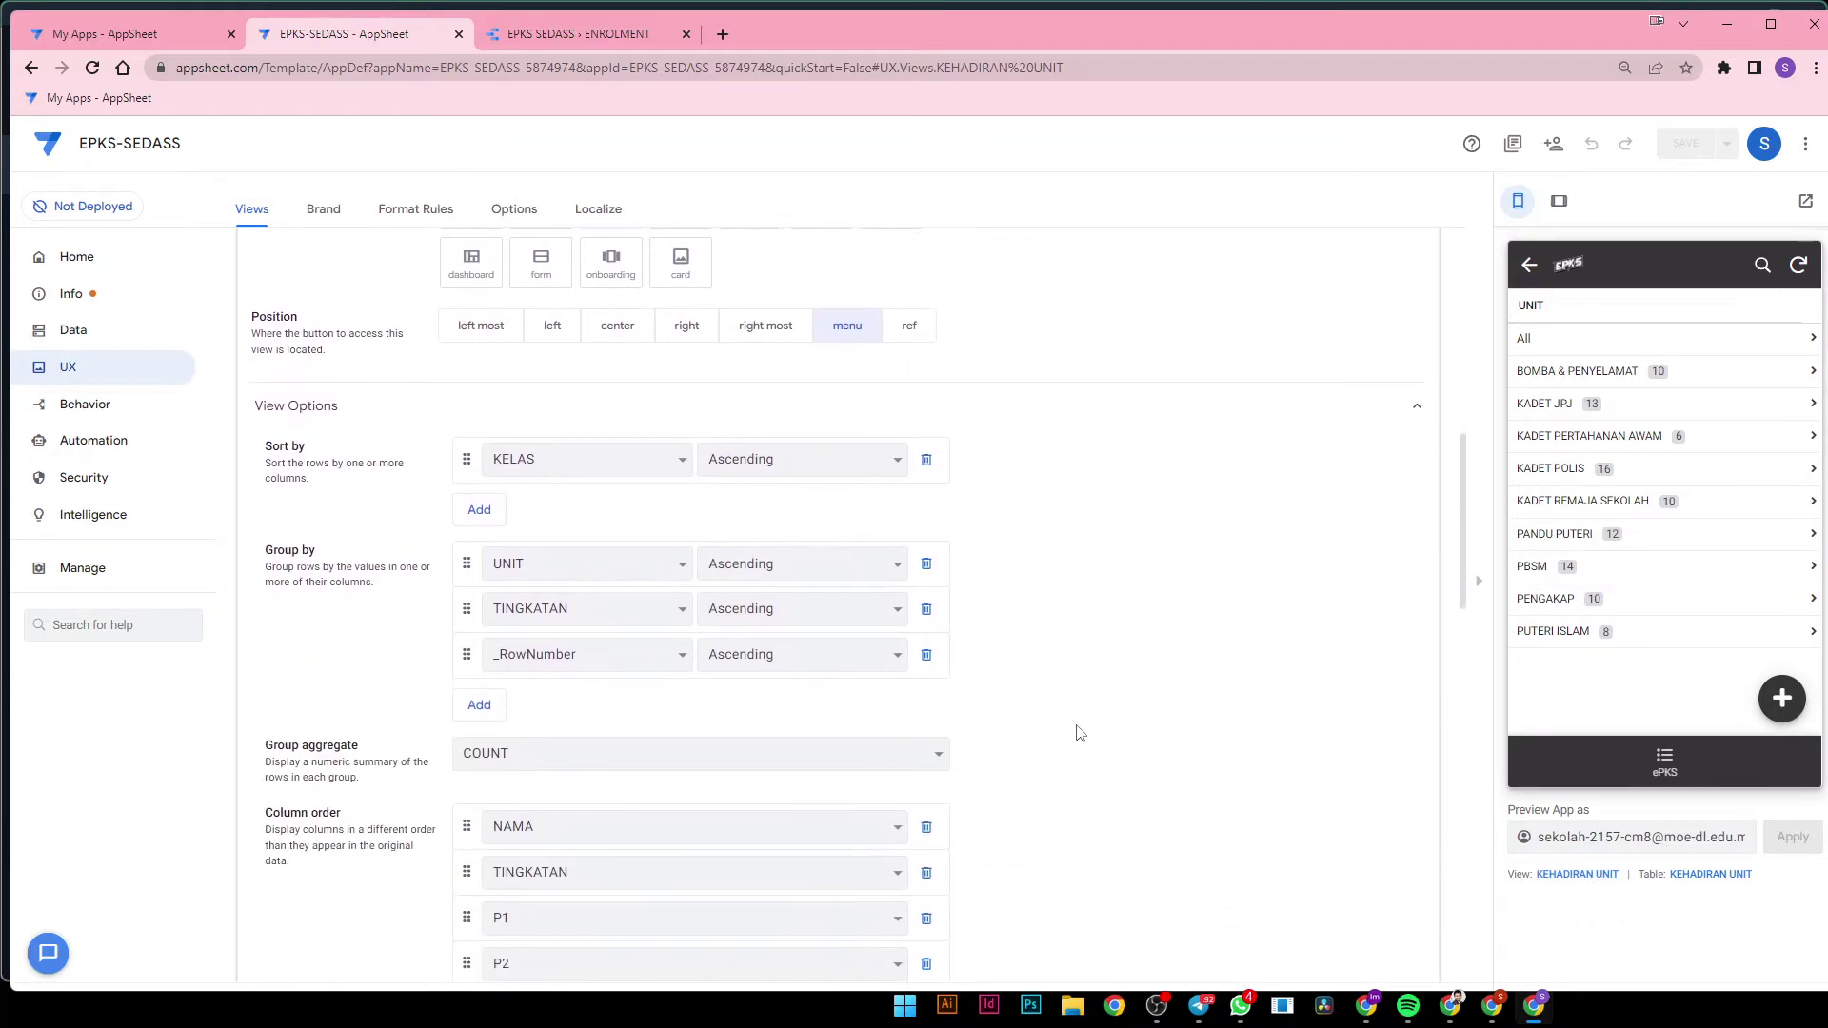
scroll(1078, 732, "down", 1)
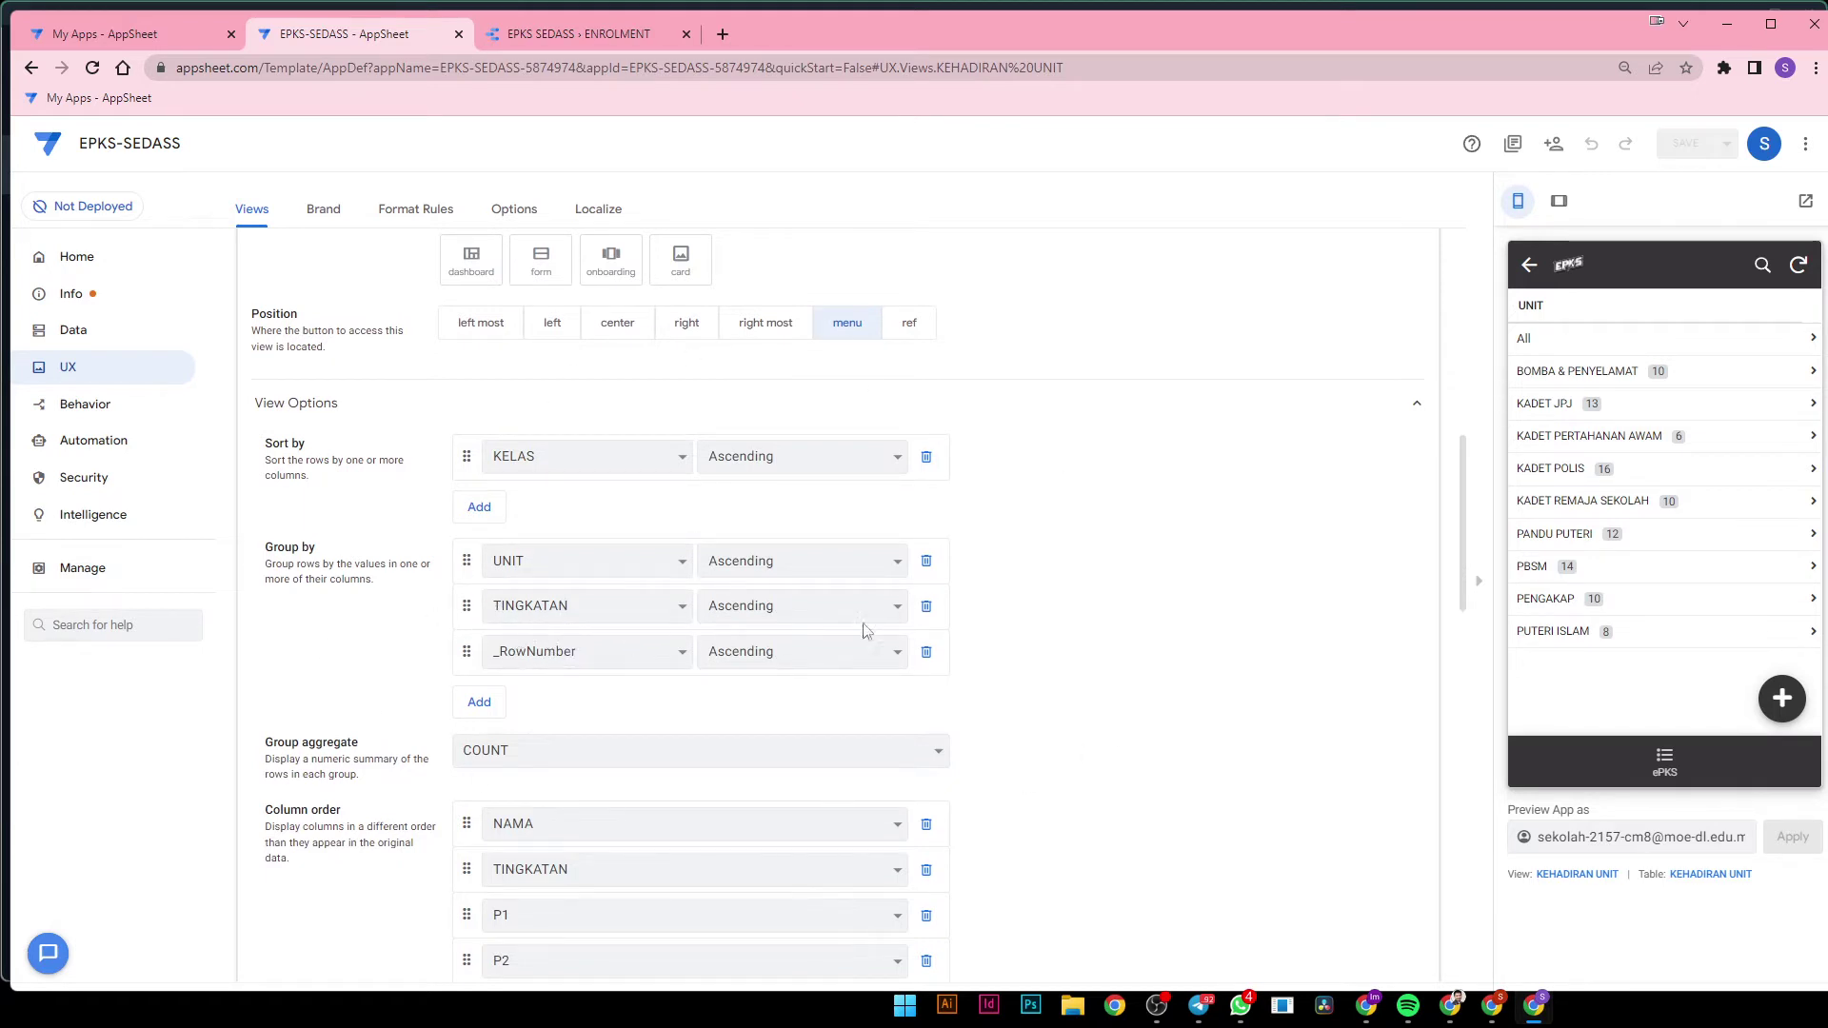
- Remove TINGKATAN from the KEHADIRAN UNIT view's grouping and preview the BOMBA & PENYELAMAT student list
left_click(938, 610)
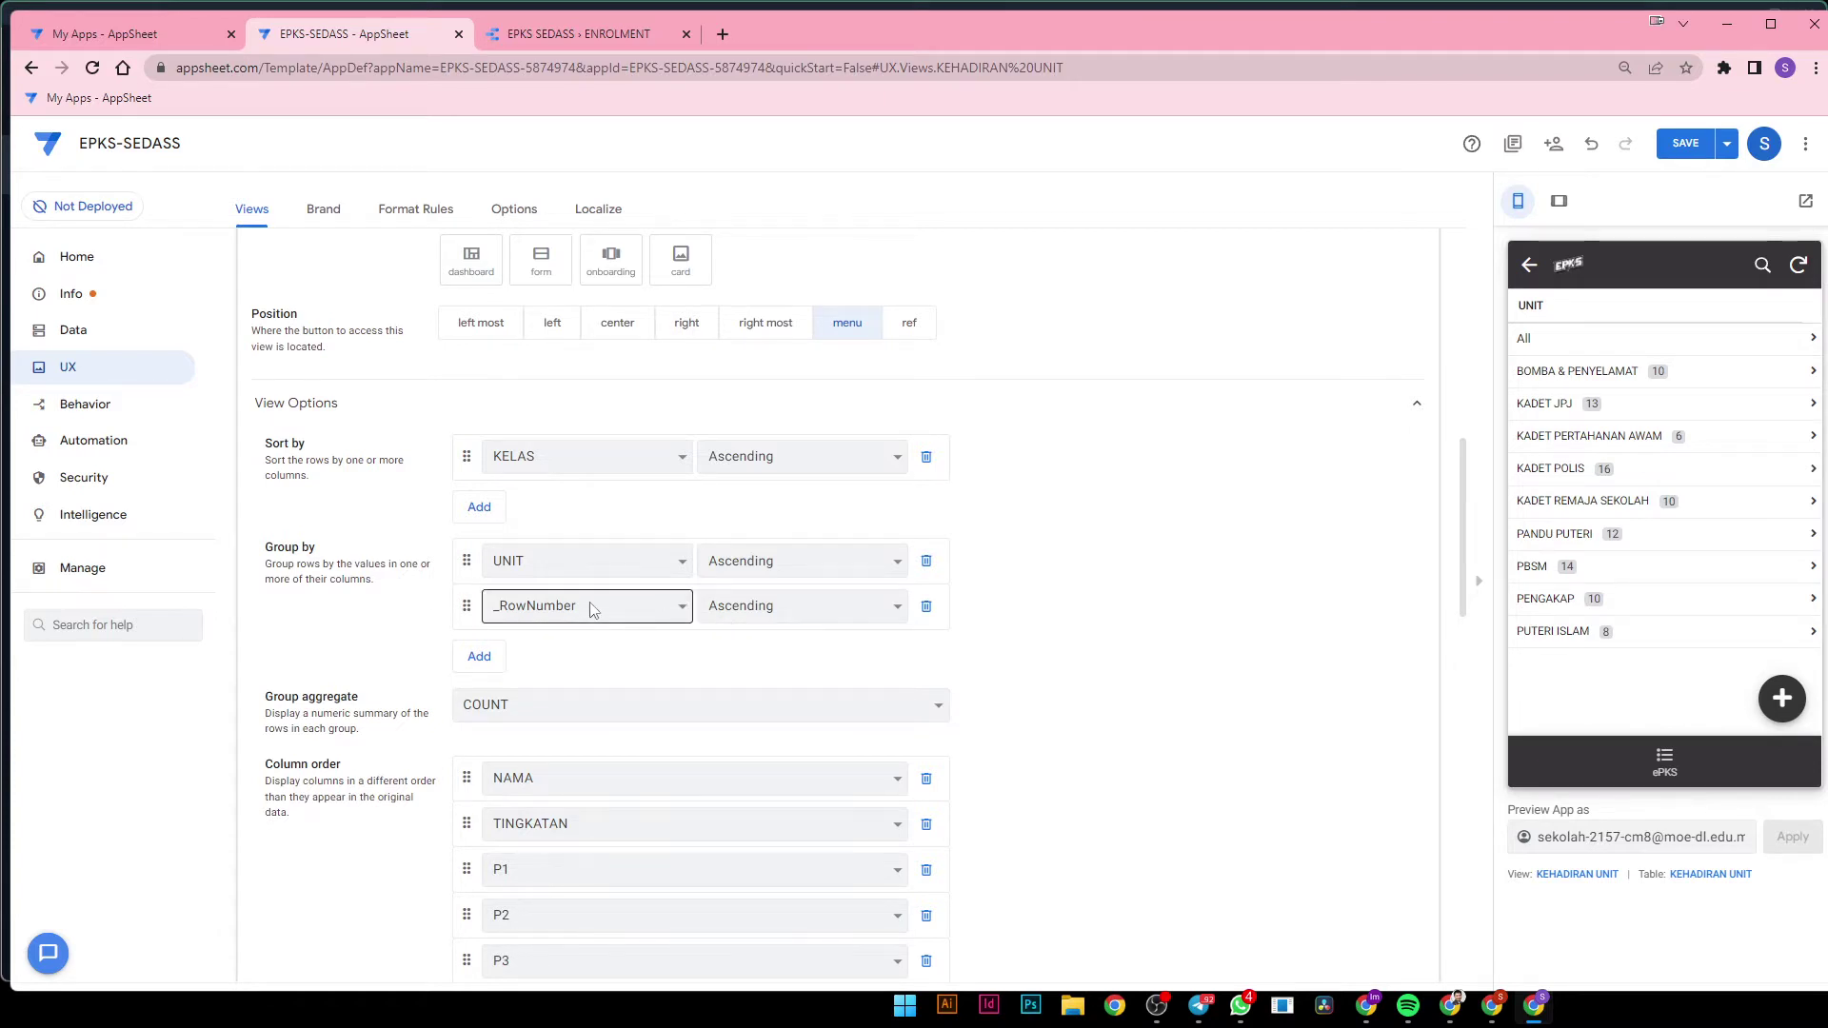
left_click(1578, 381)
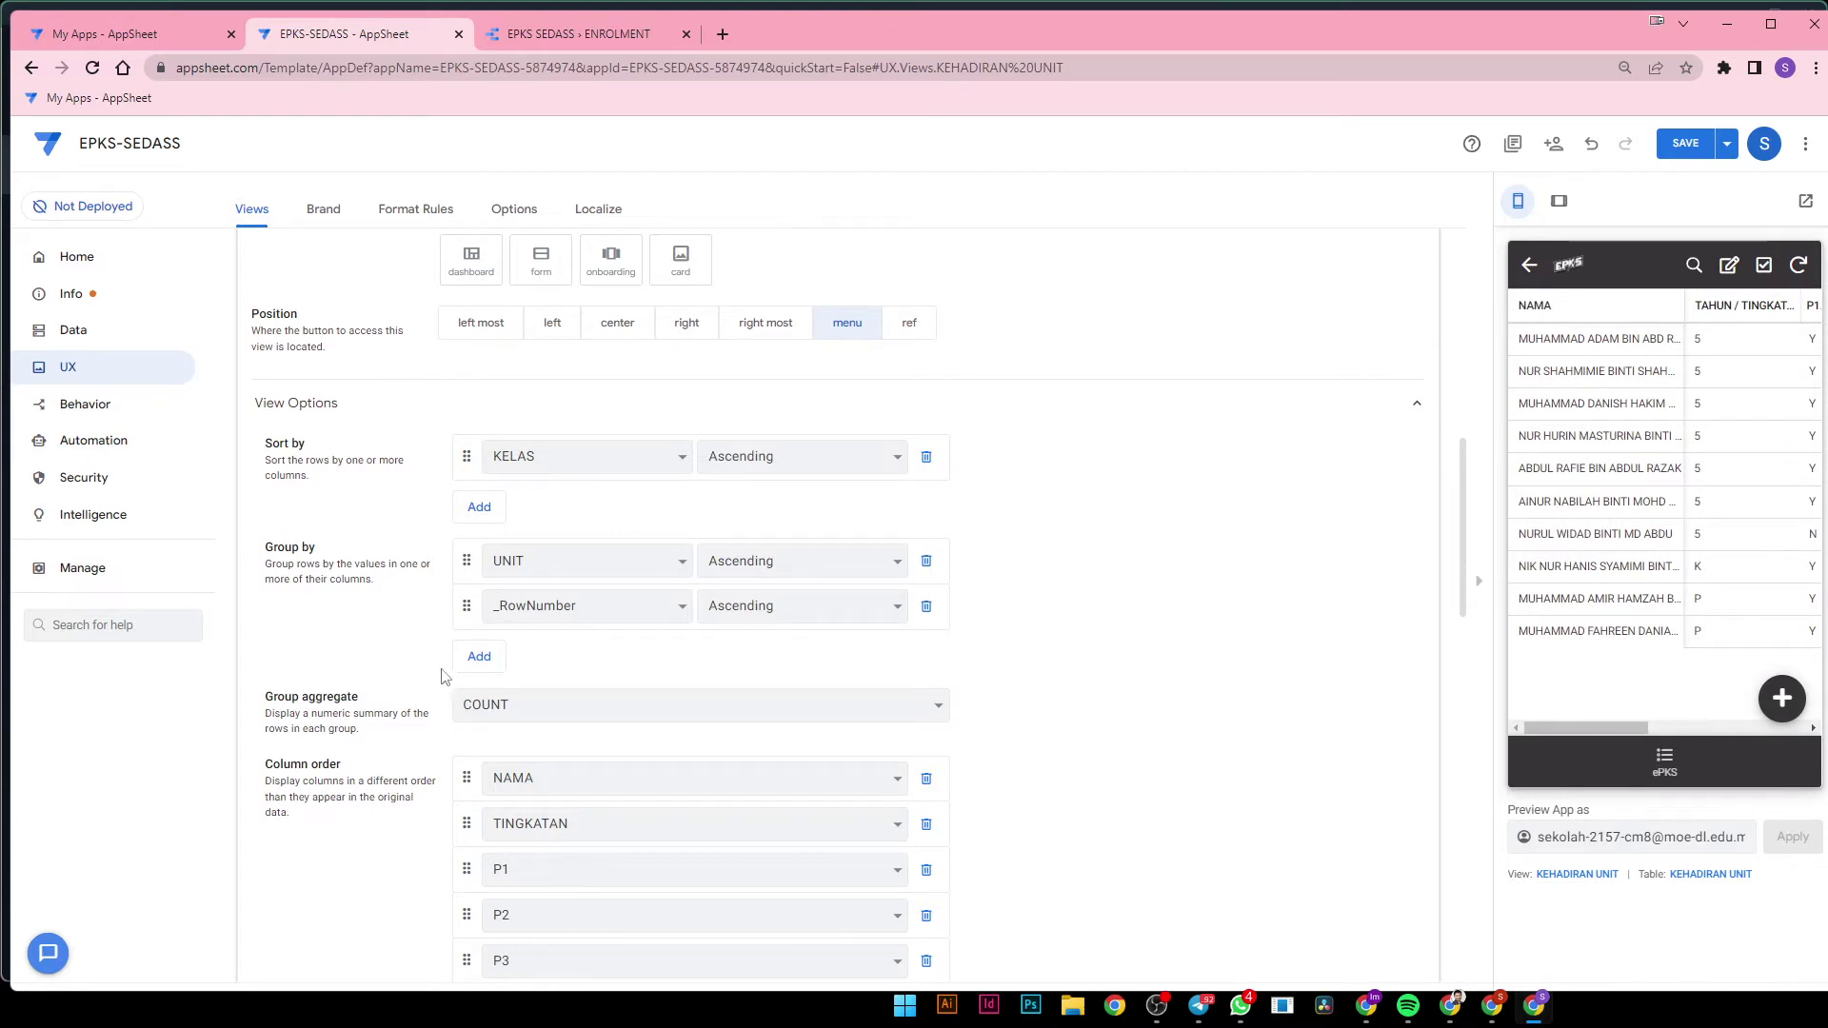
- Add TINGKATAN as an ascending grouping column in the KEHADIRAN UNIT view and place it between UNIT and _RowNumber
left_click(480, 657)
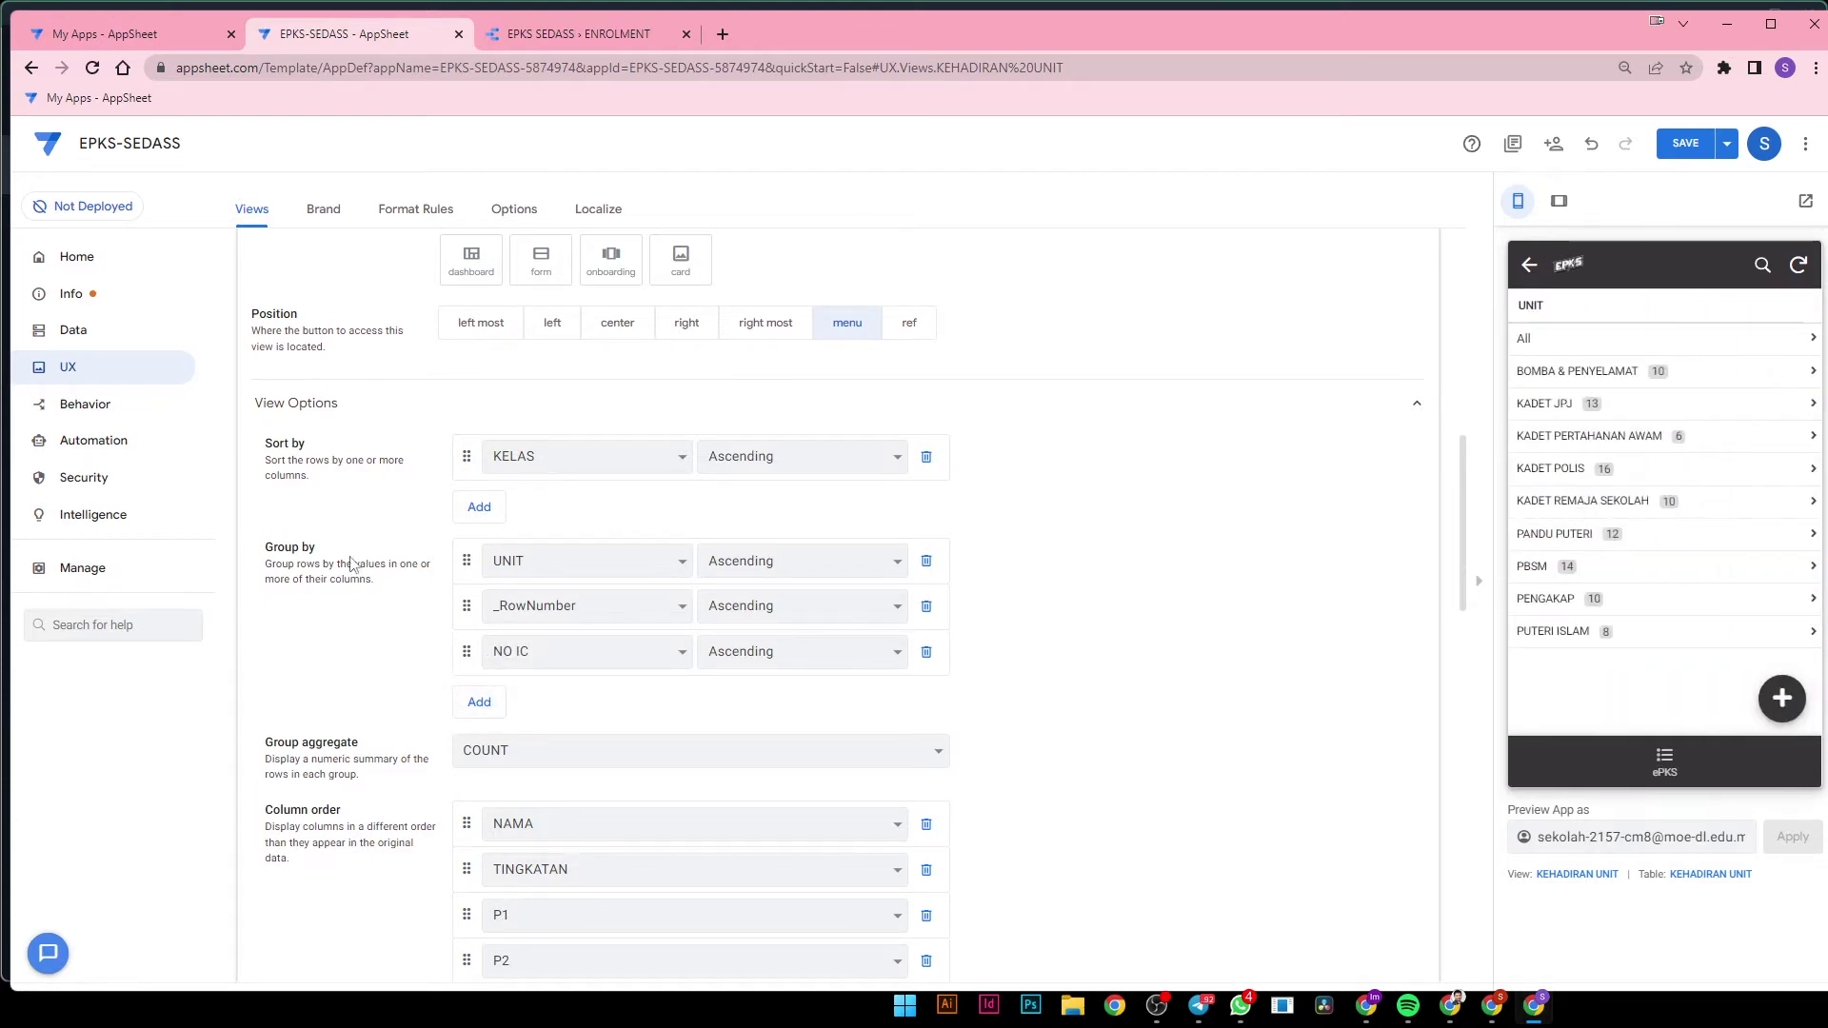
left_click(588, 651)
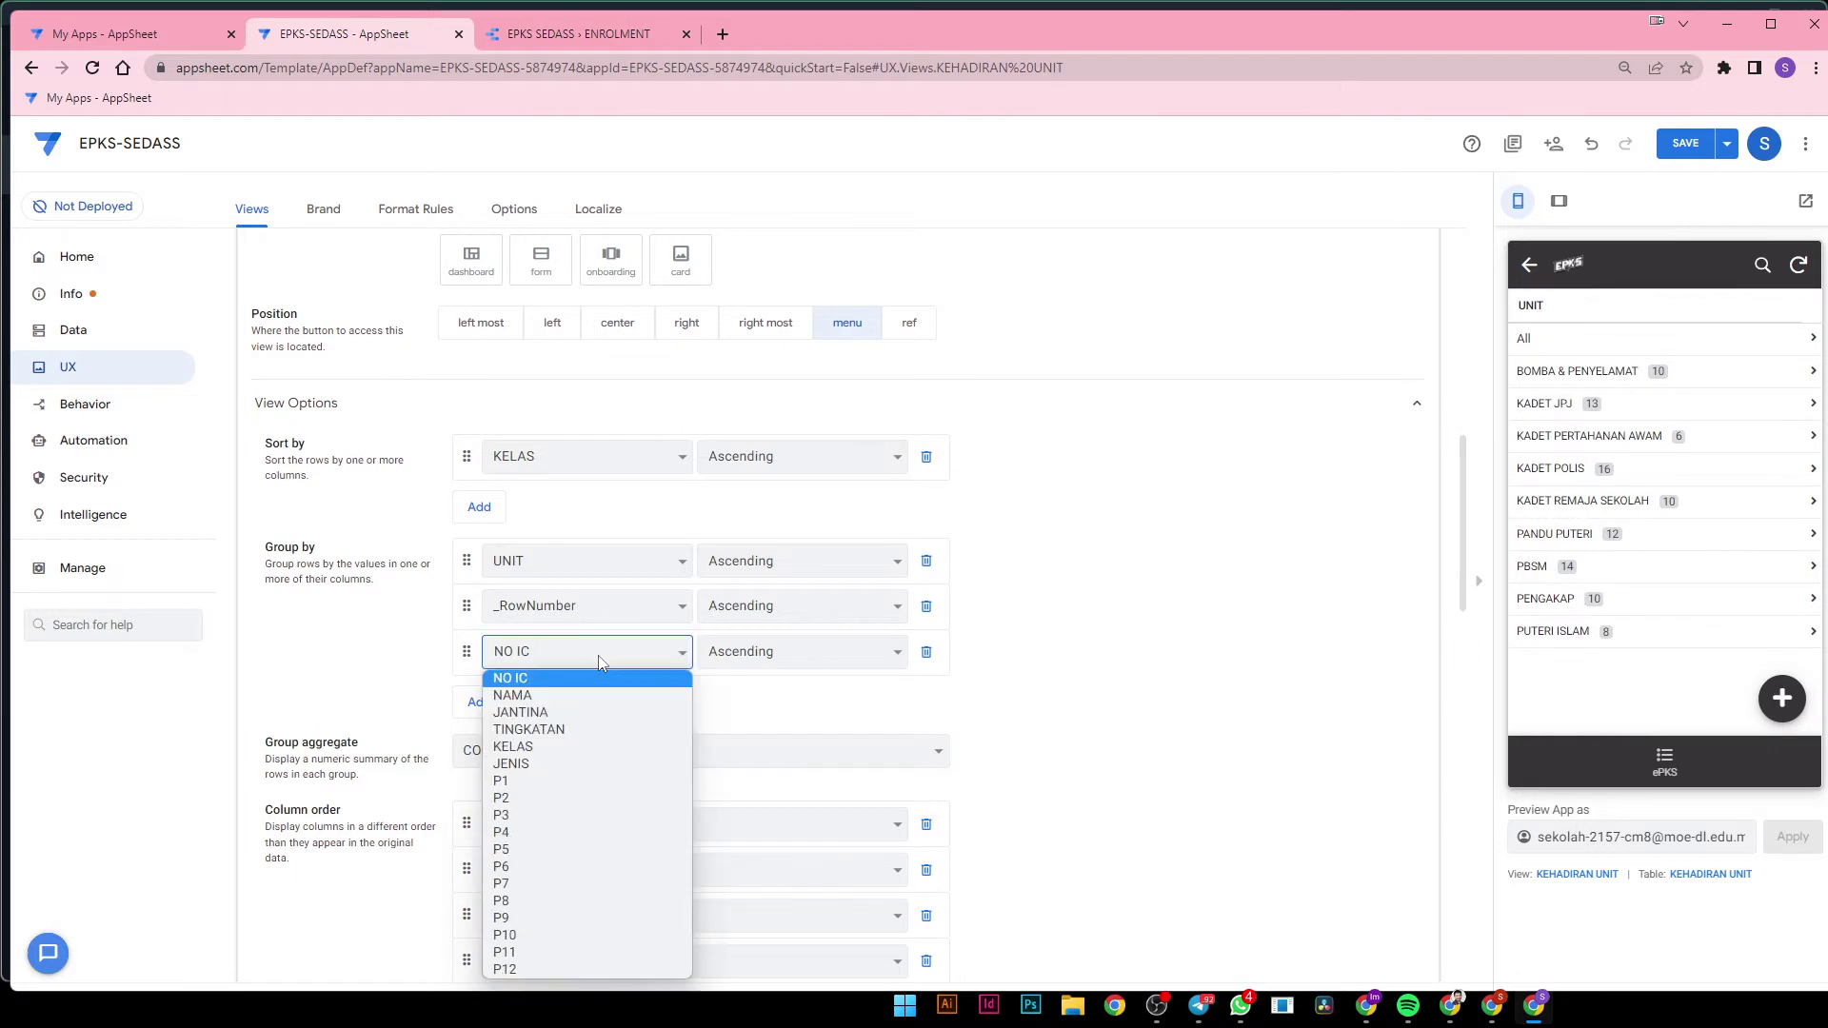
left_click(597, 738)
left_click_drag(466, 653, 471, 633)
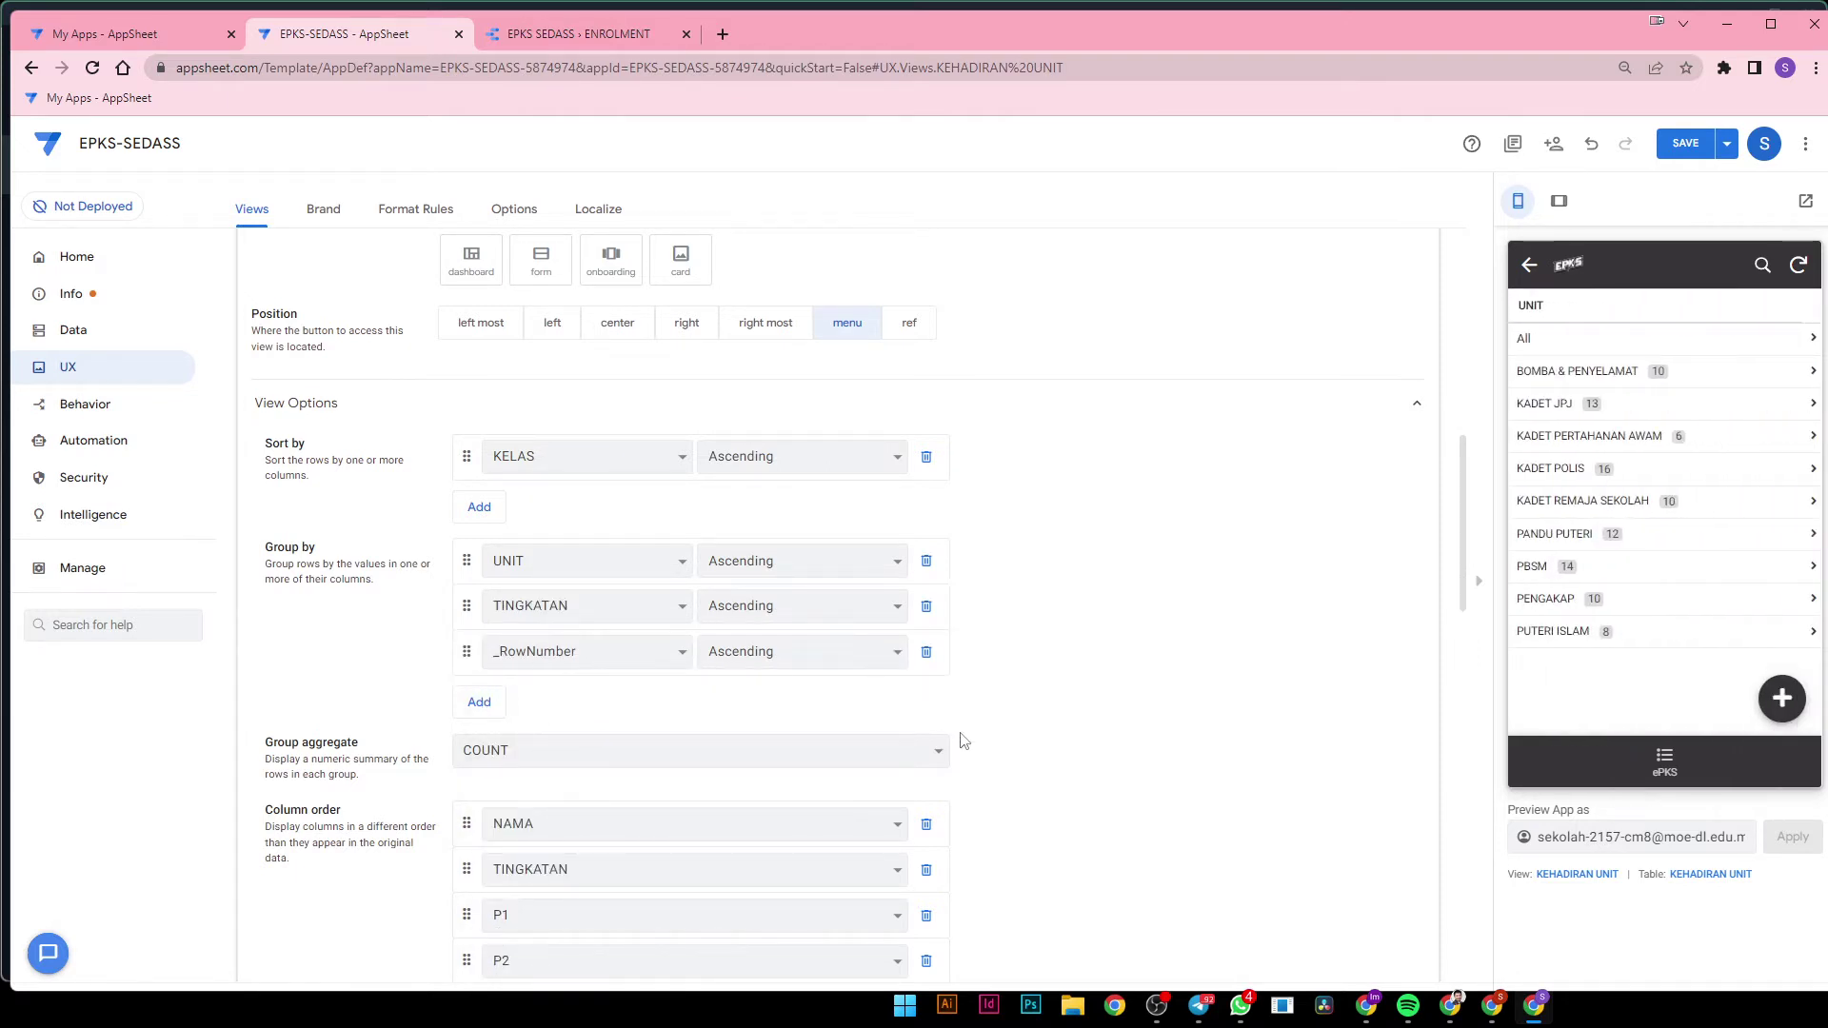
- Check the year groups of BOMBA & PENYELAMAT in the preview by viewing the students of group 5
left_click(1554, 384)
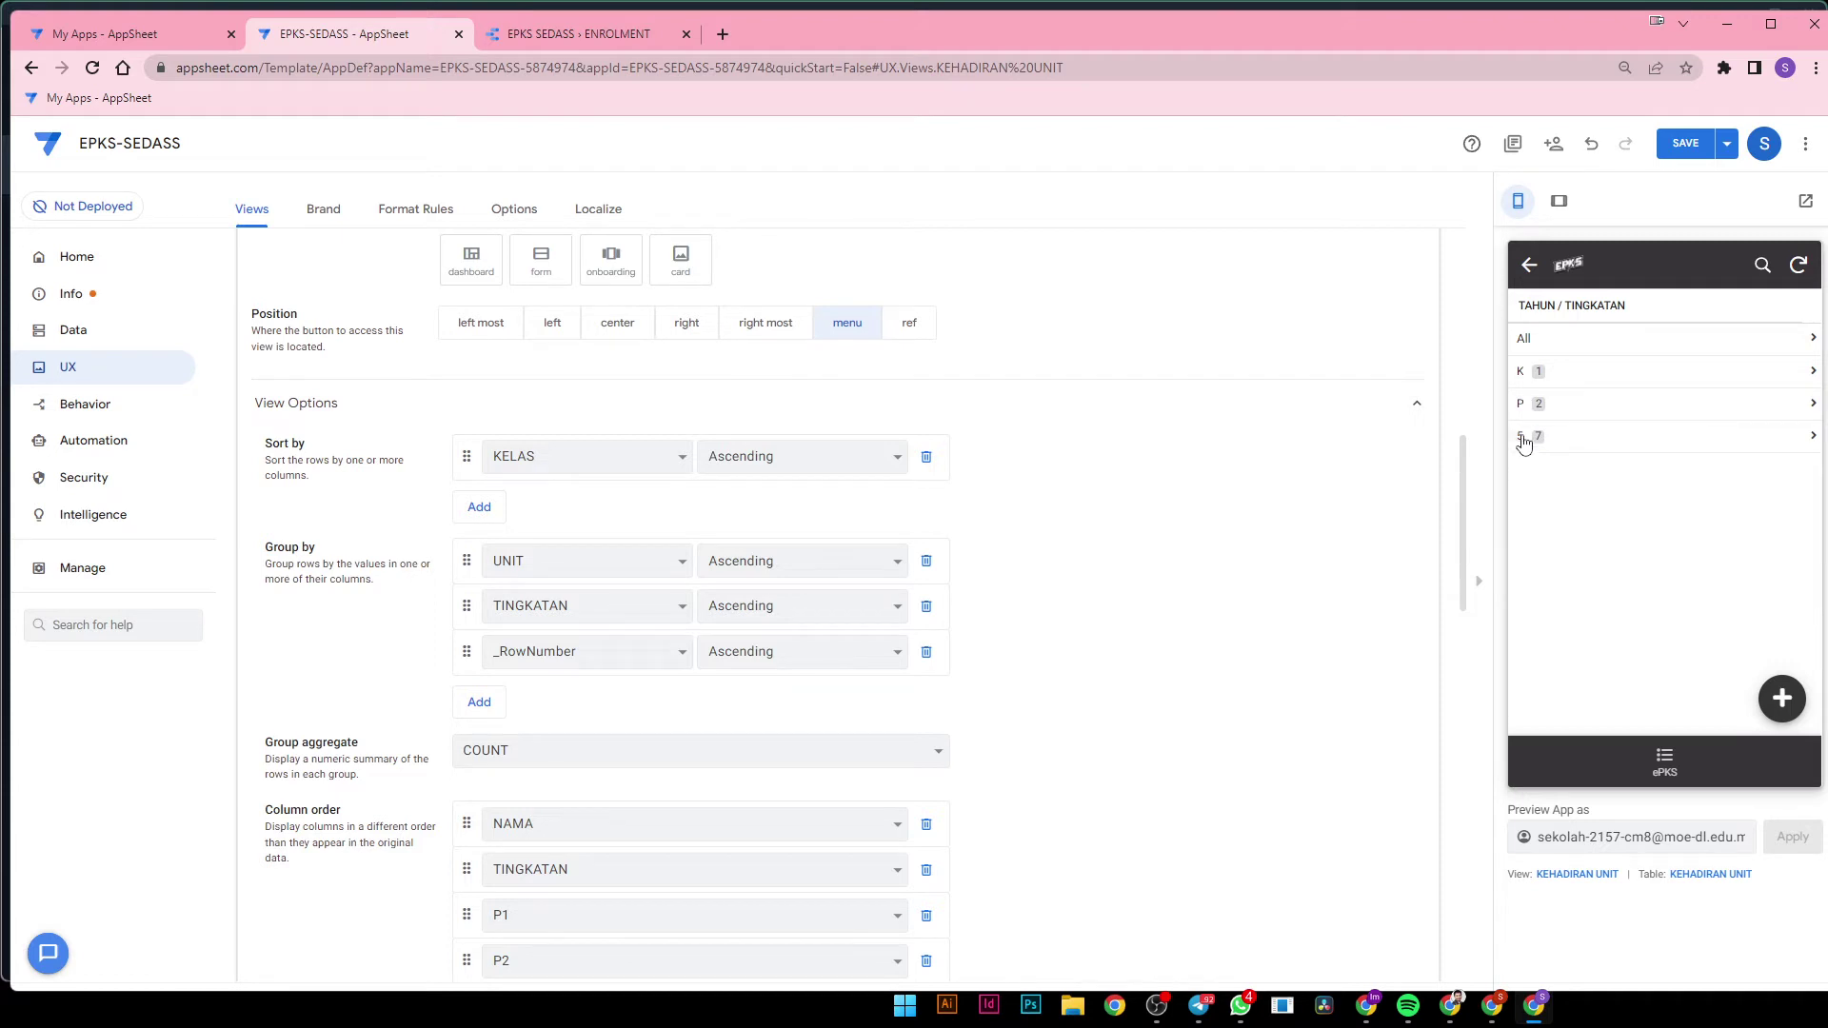
left_click(1581, 438)
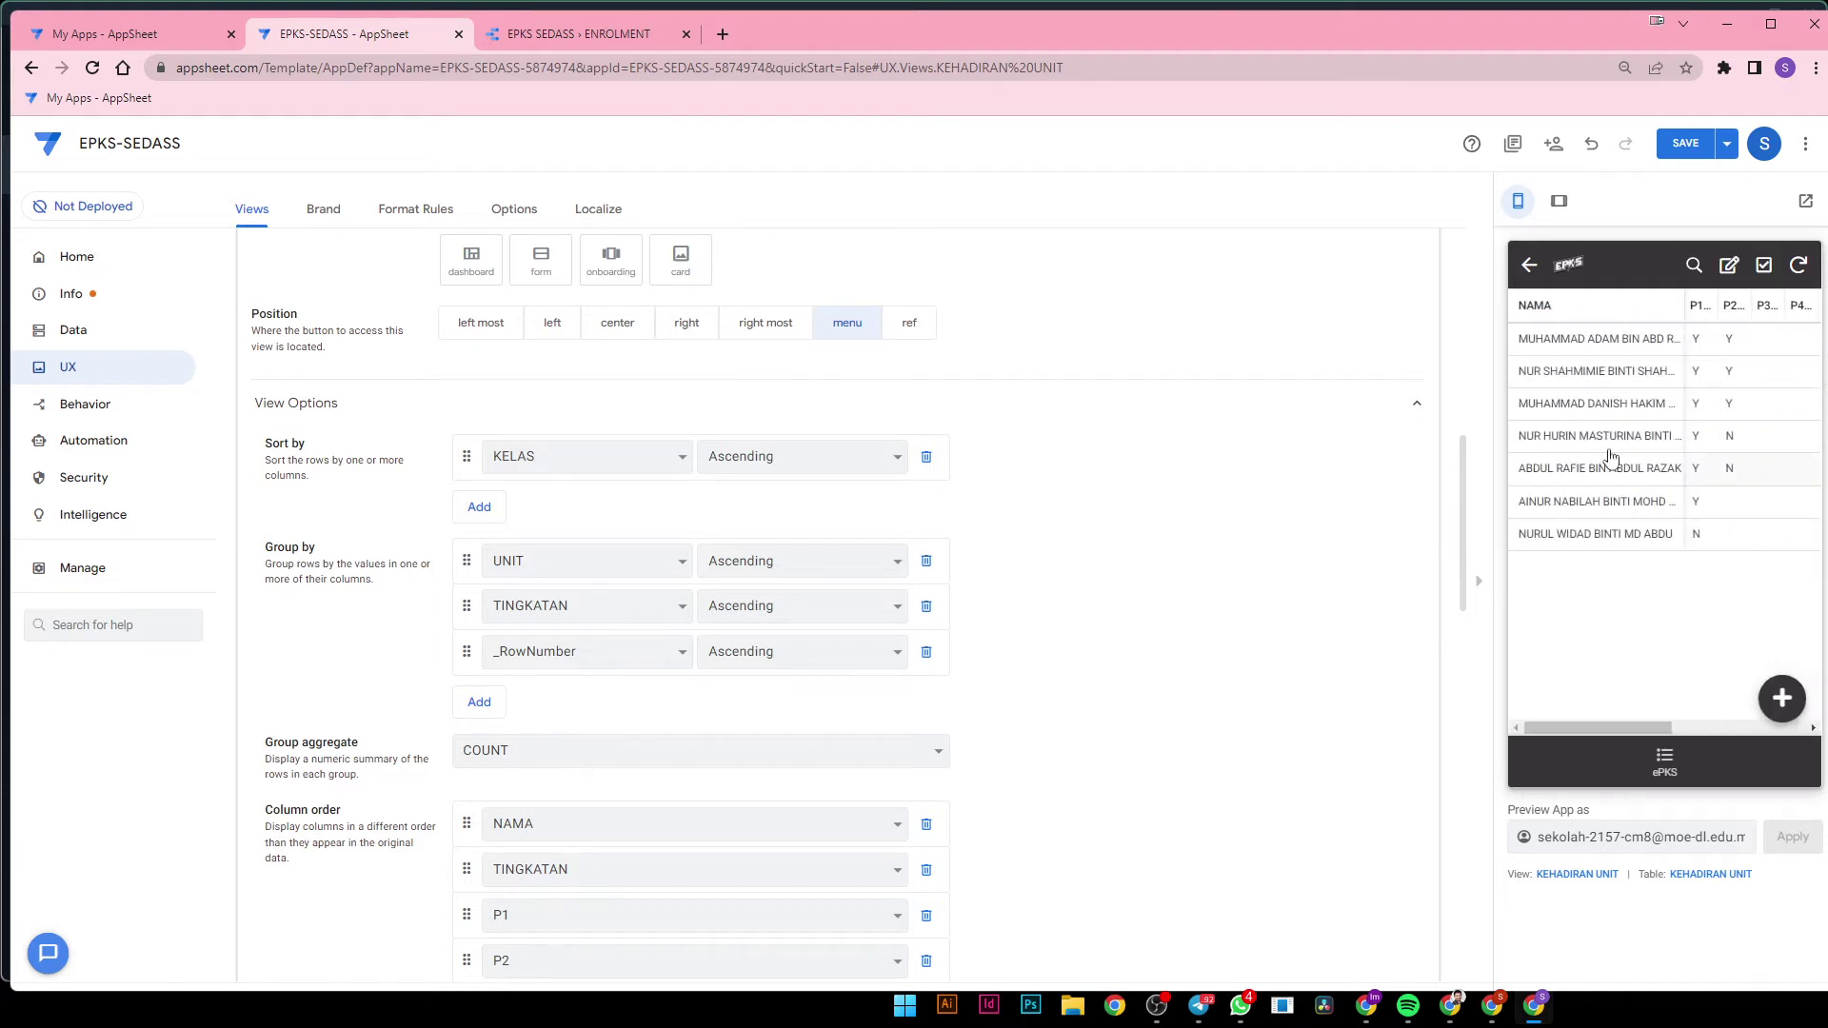
left_click(1529, 263)
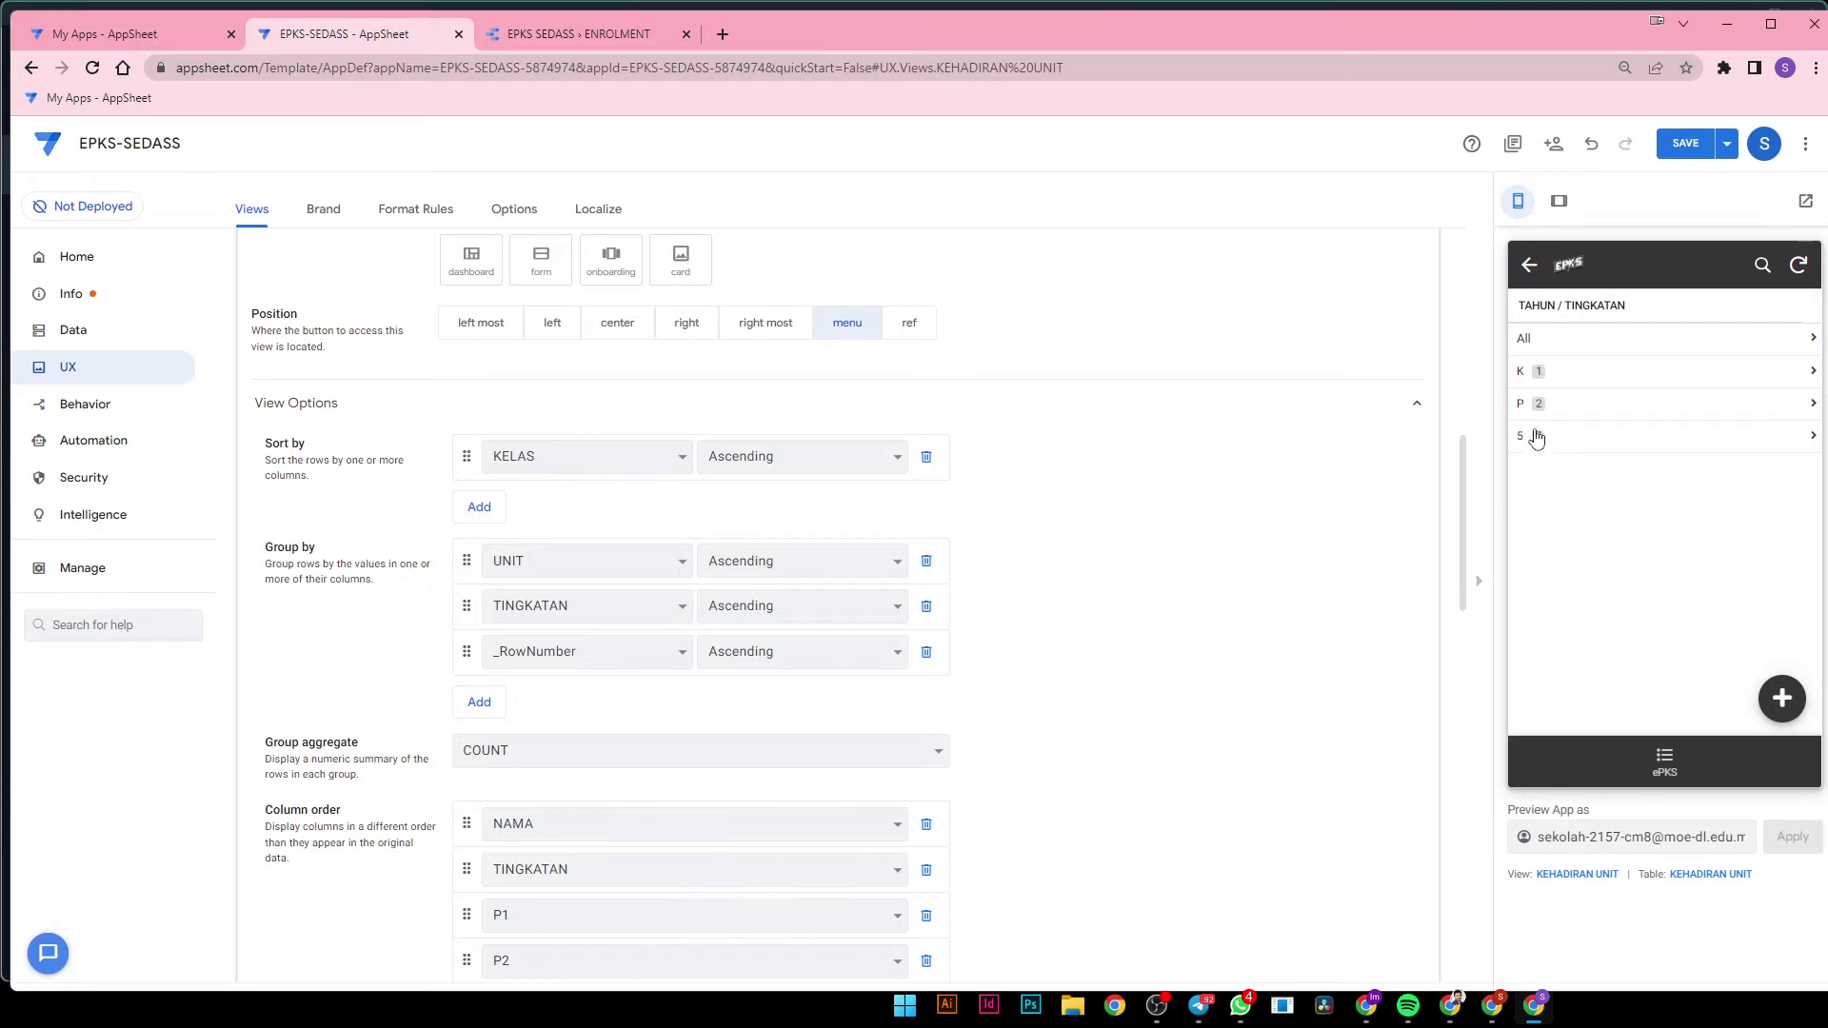
- Set the KEHADIRAN UNIT view's group aggregate to NONE and check the students in its TAHUN / TINGKATAN groups in the preview
left_click(944, 757)
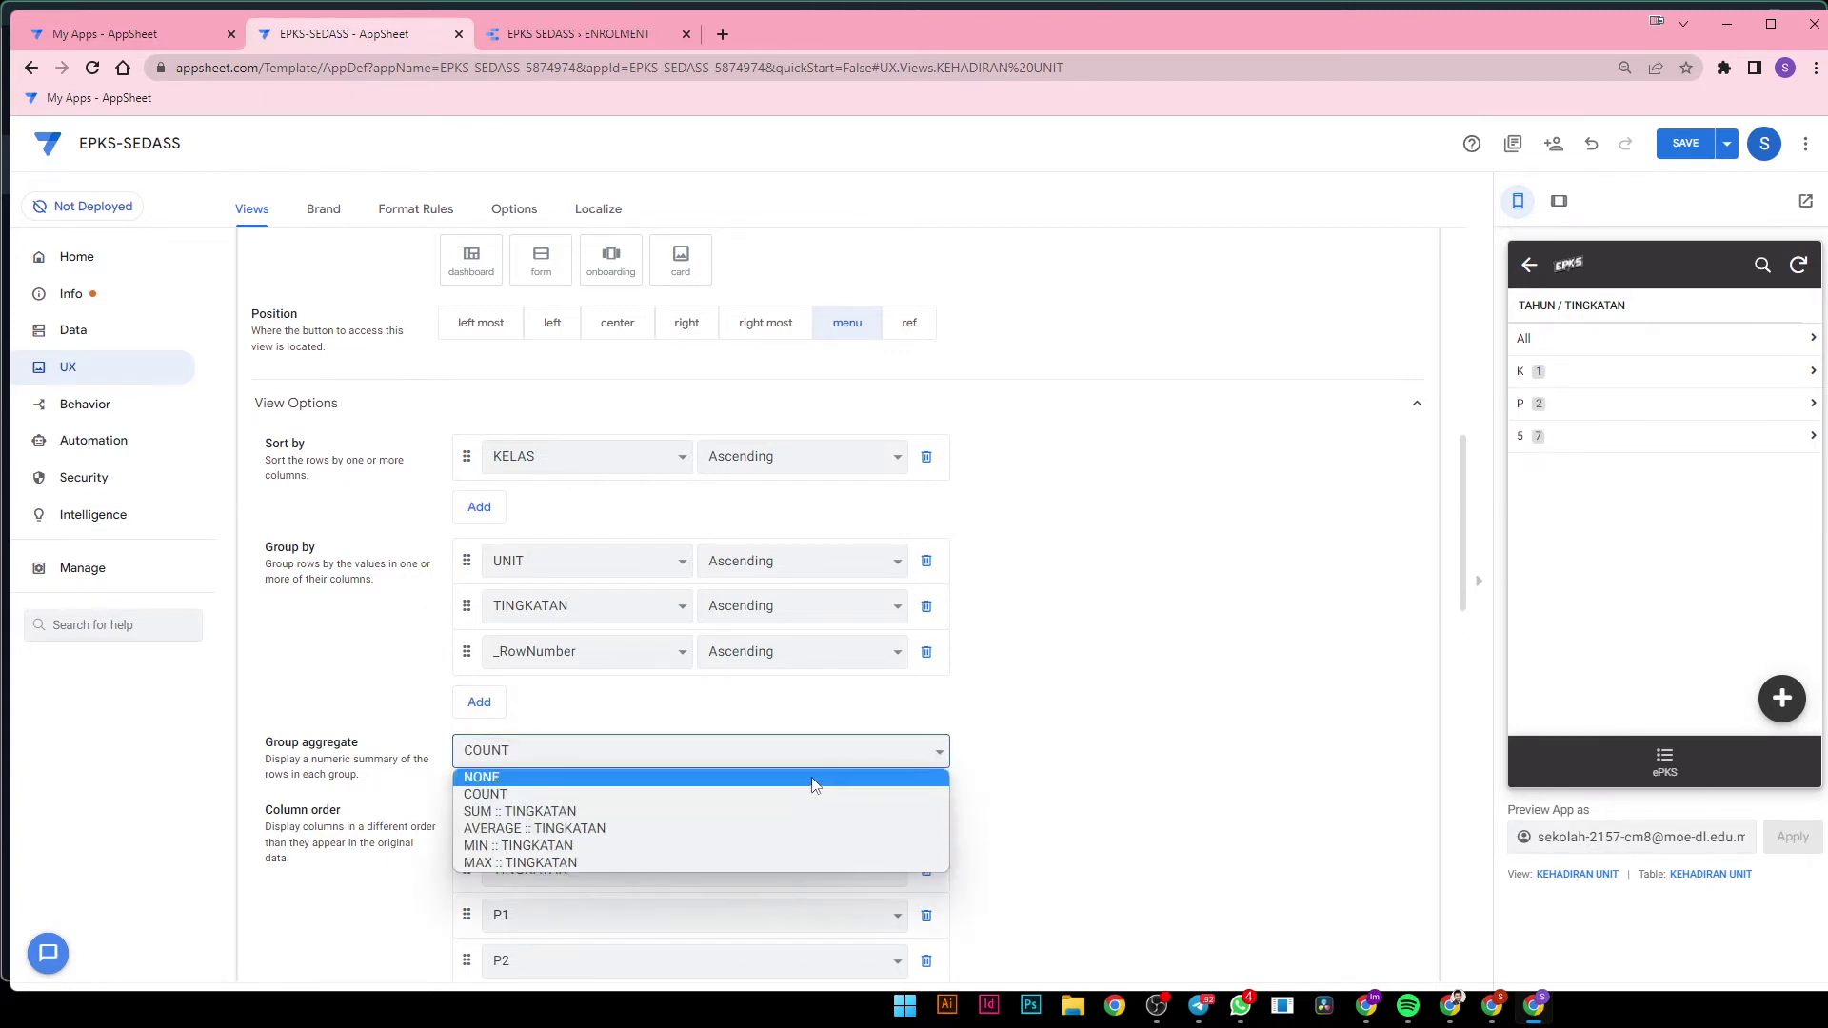
left_click(814, 784)
left_click(1516, 372)
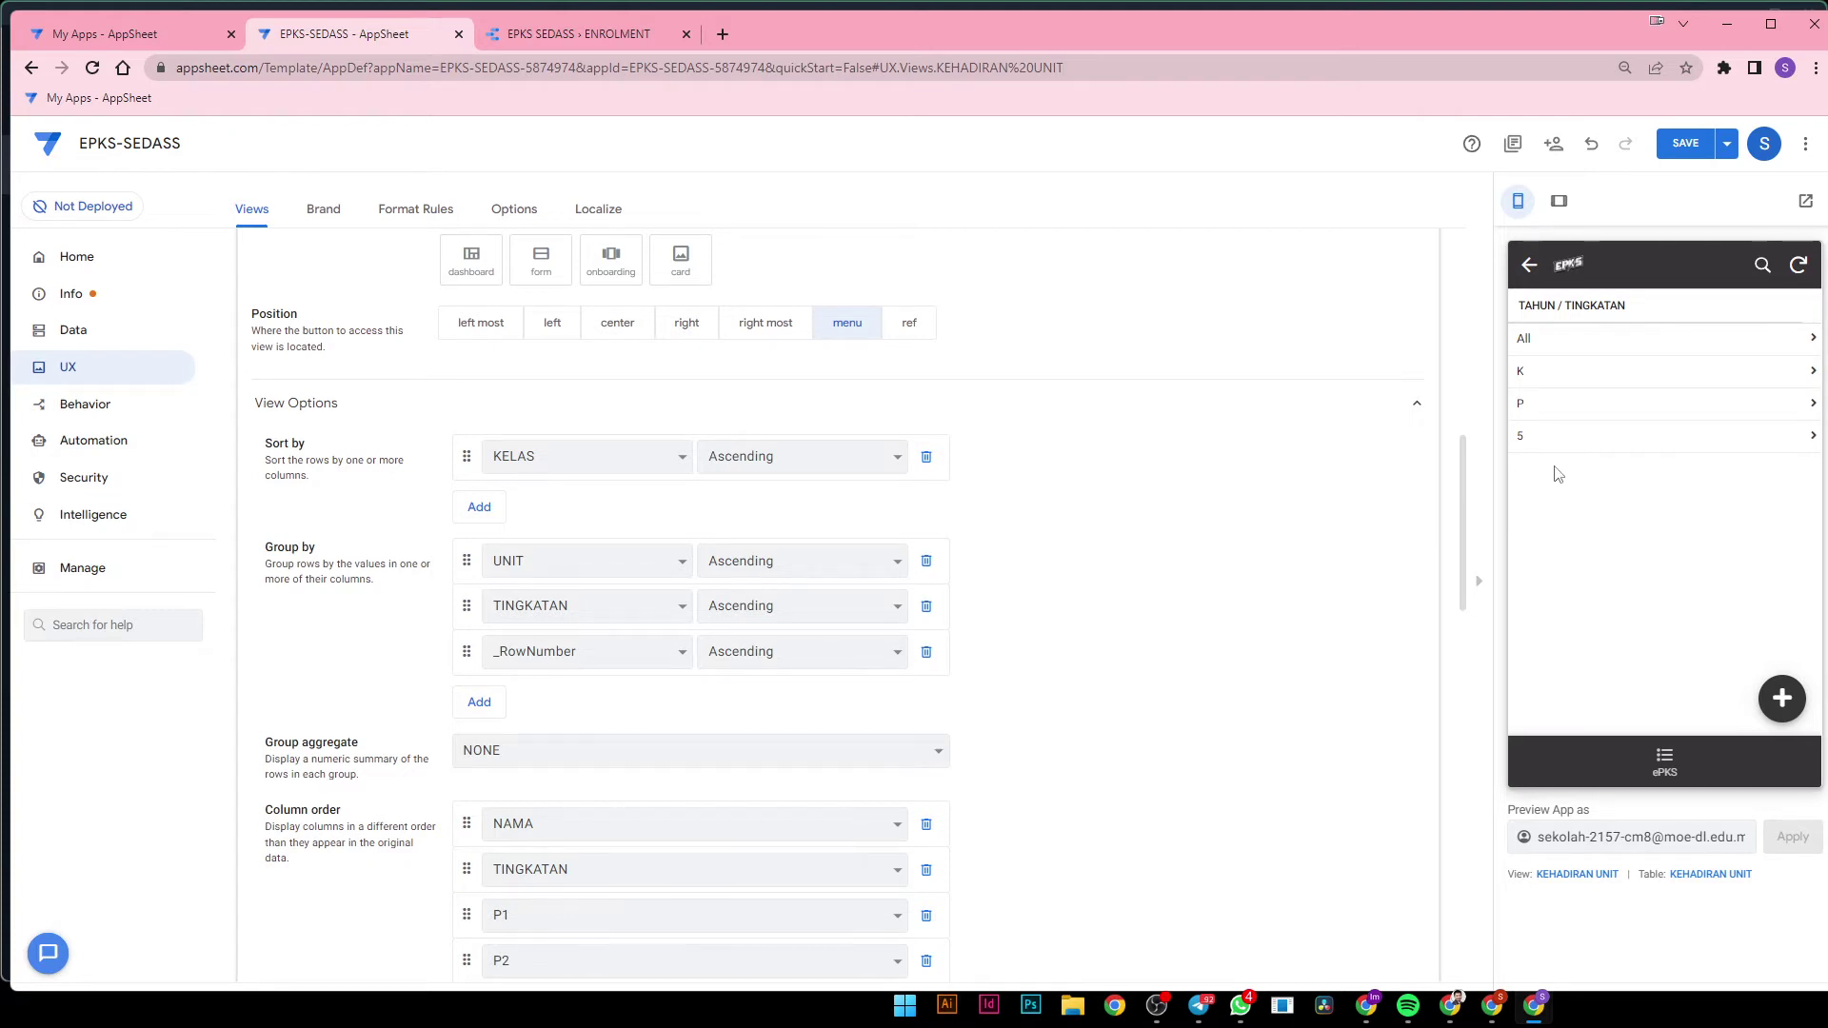
left_click(1608, 438)
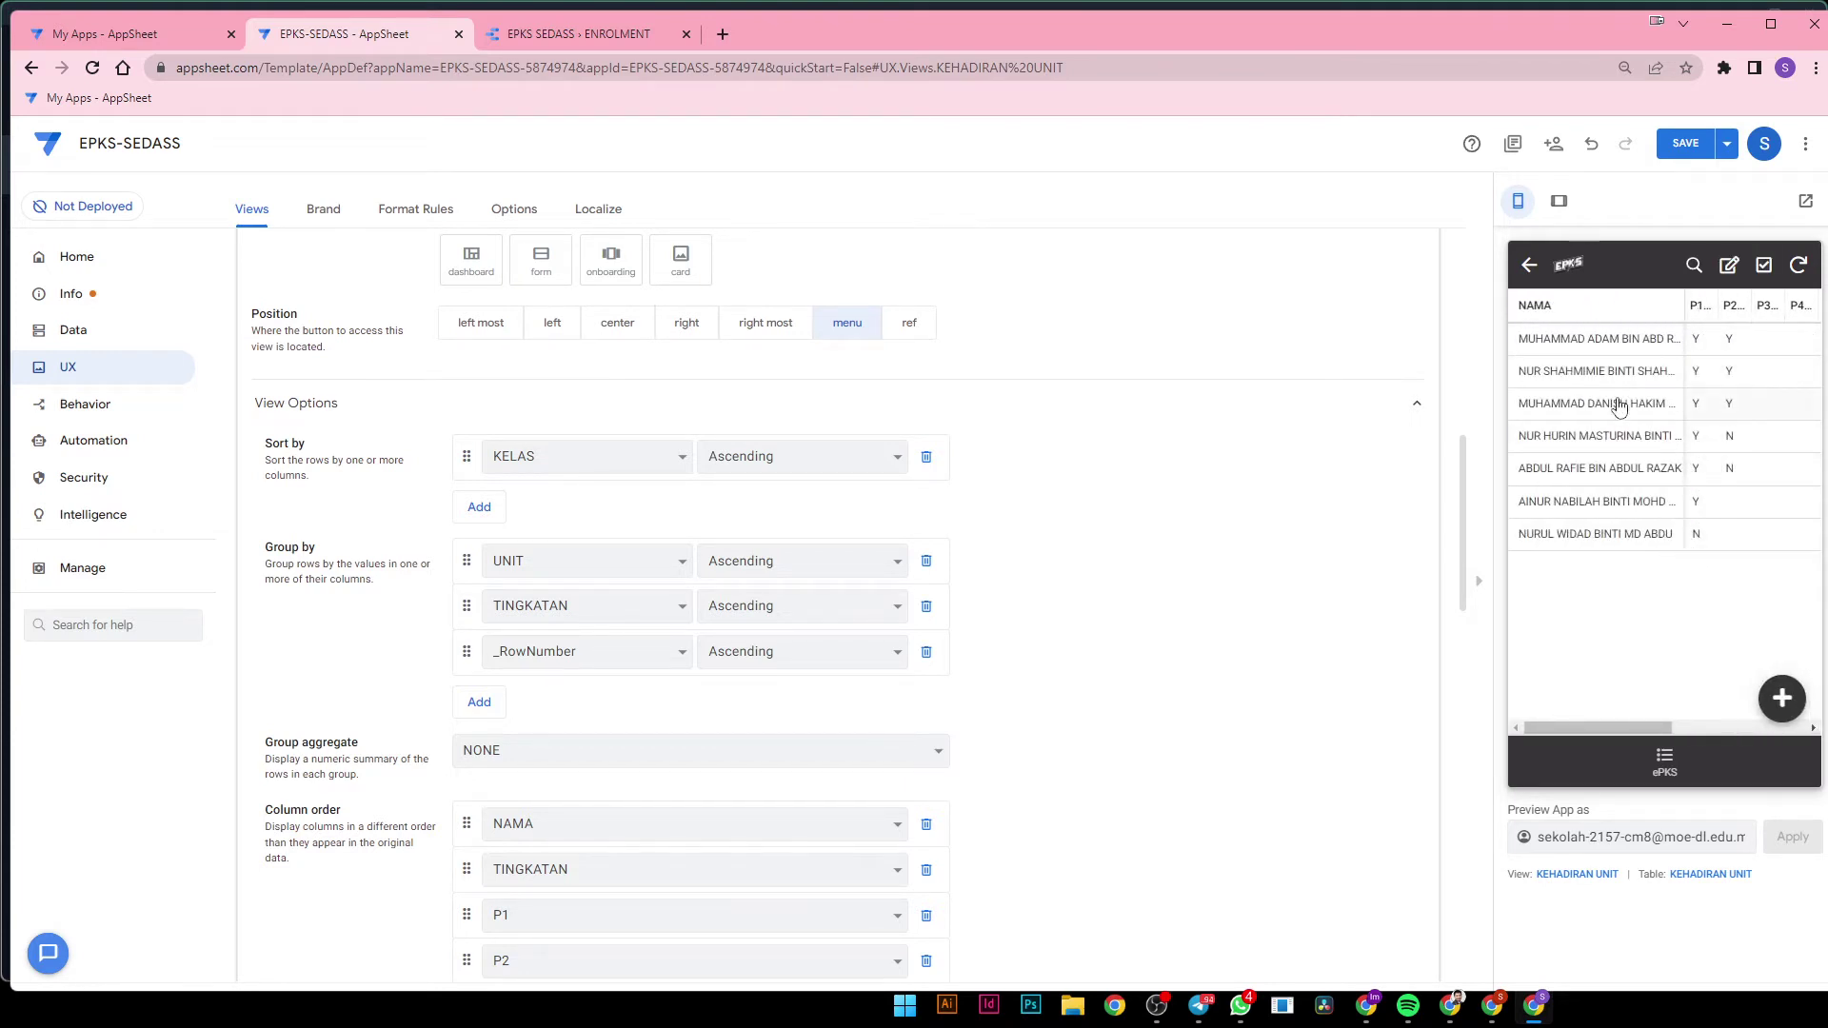
left_click(1529, 264)
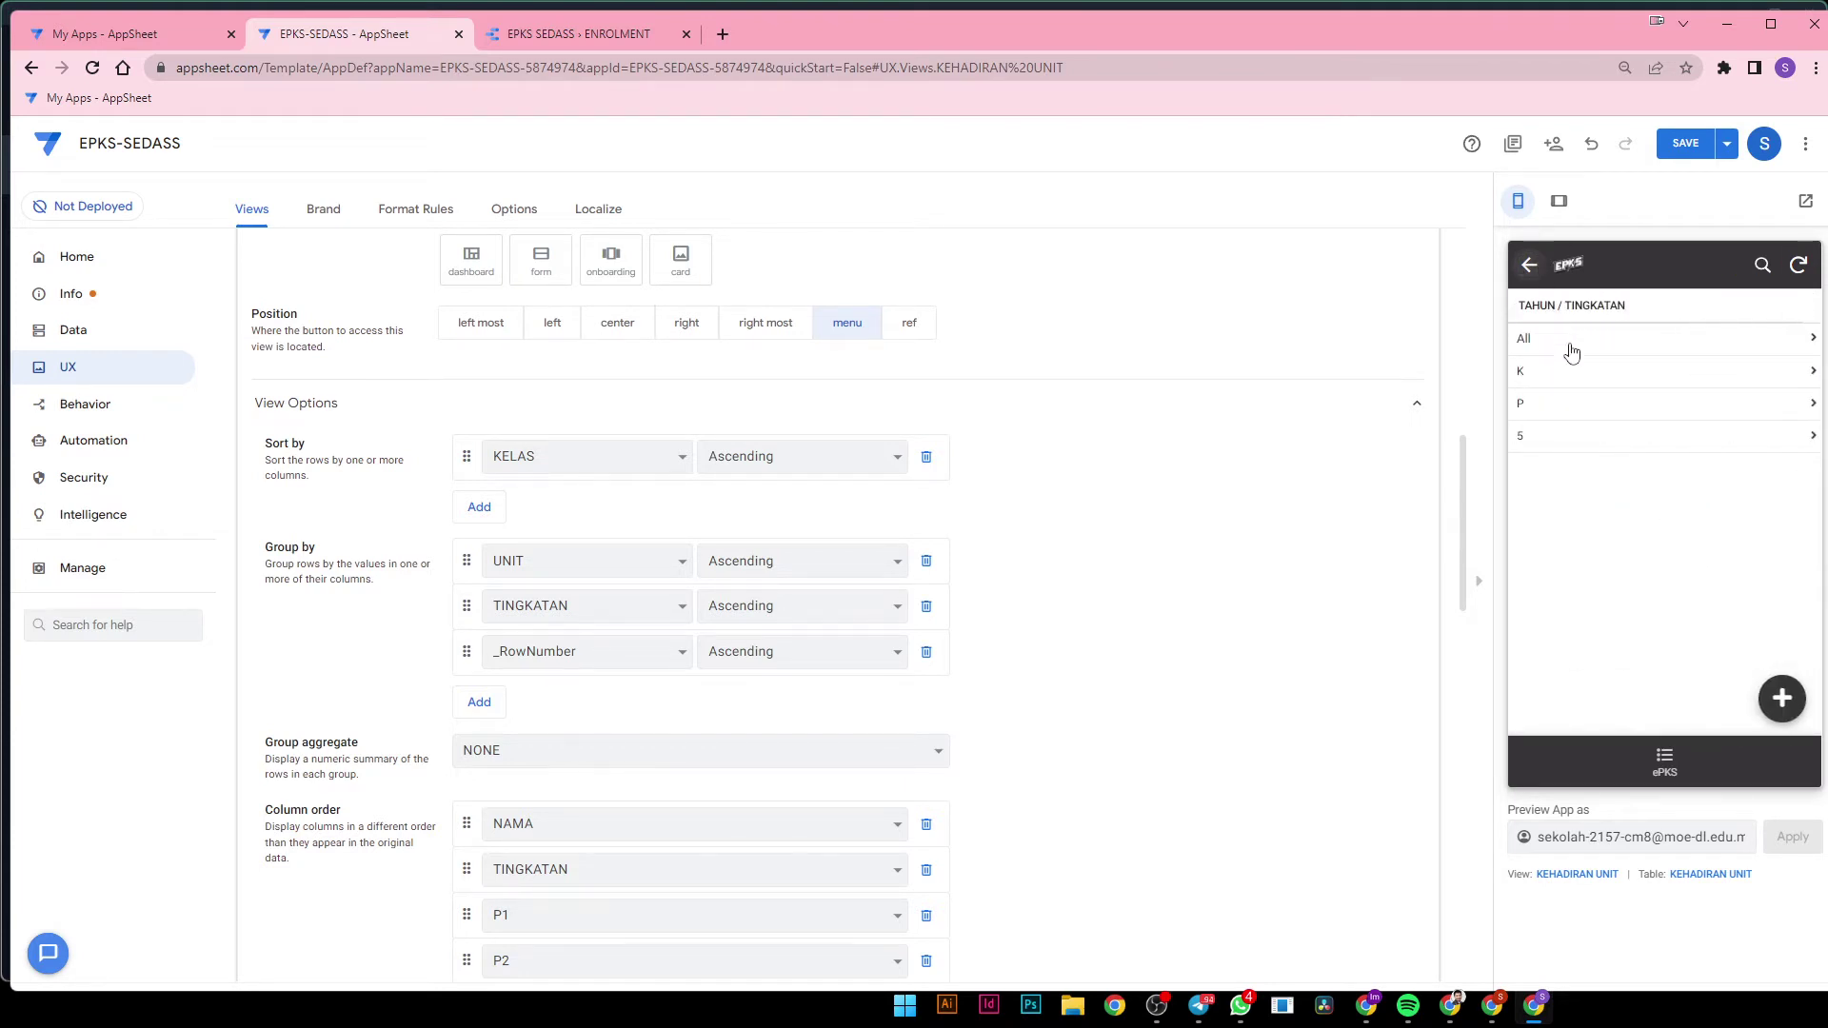
left_click(1571, 407)
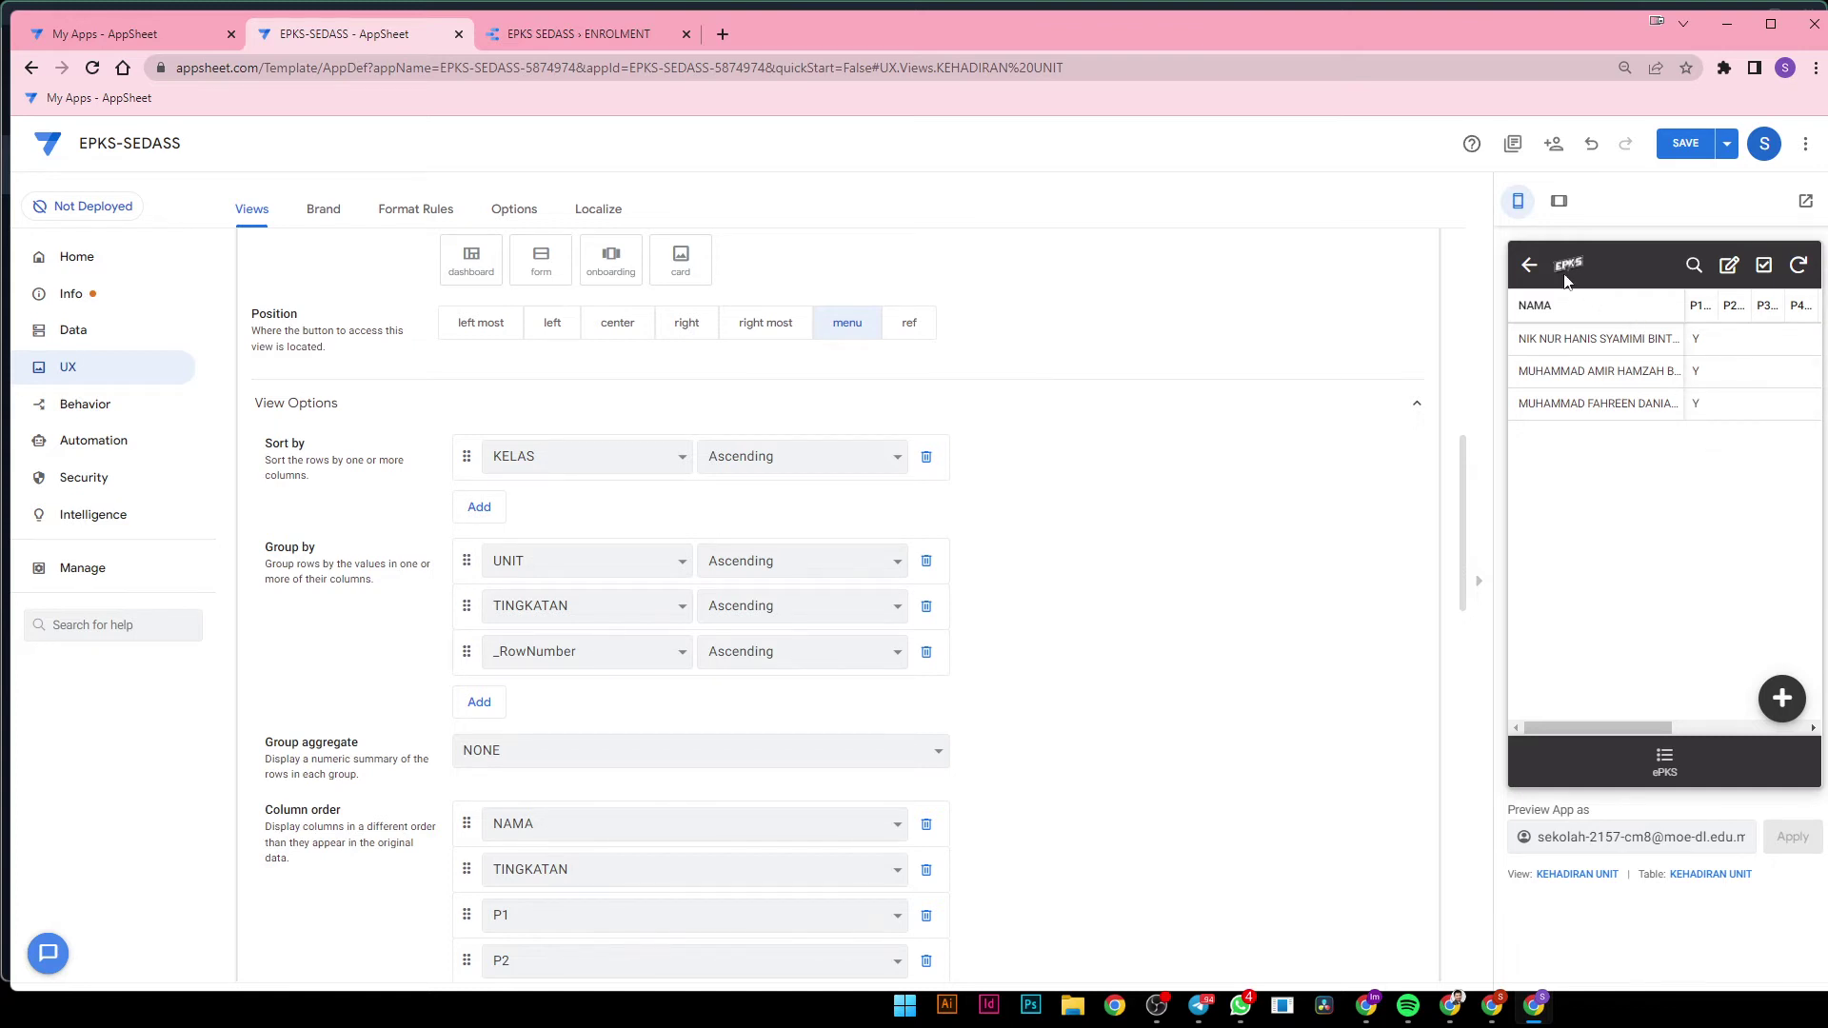
left_click(1530, 266)
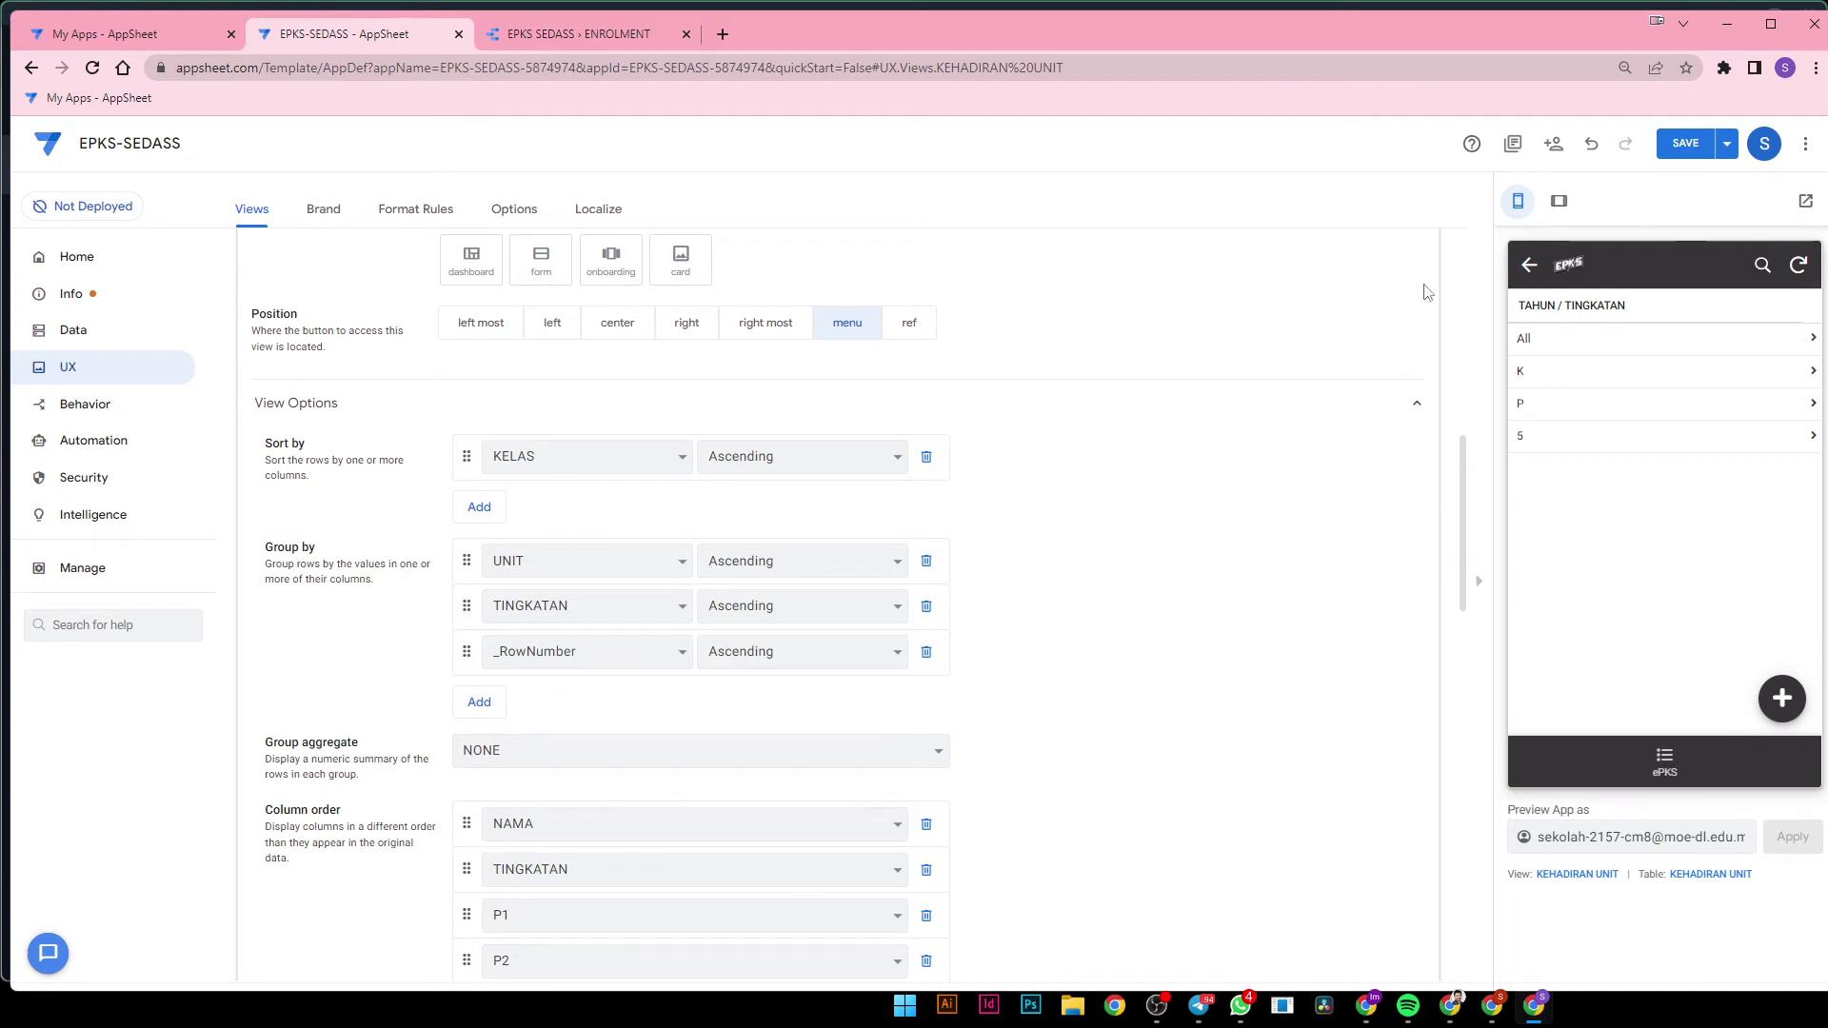
- Save the app and open the KEHADIRAN SUKAN view's settings from the preview, at its grouping options
left_click(1683, 144)
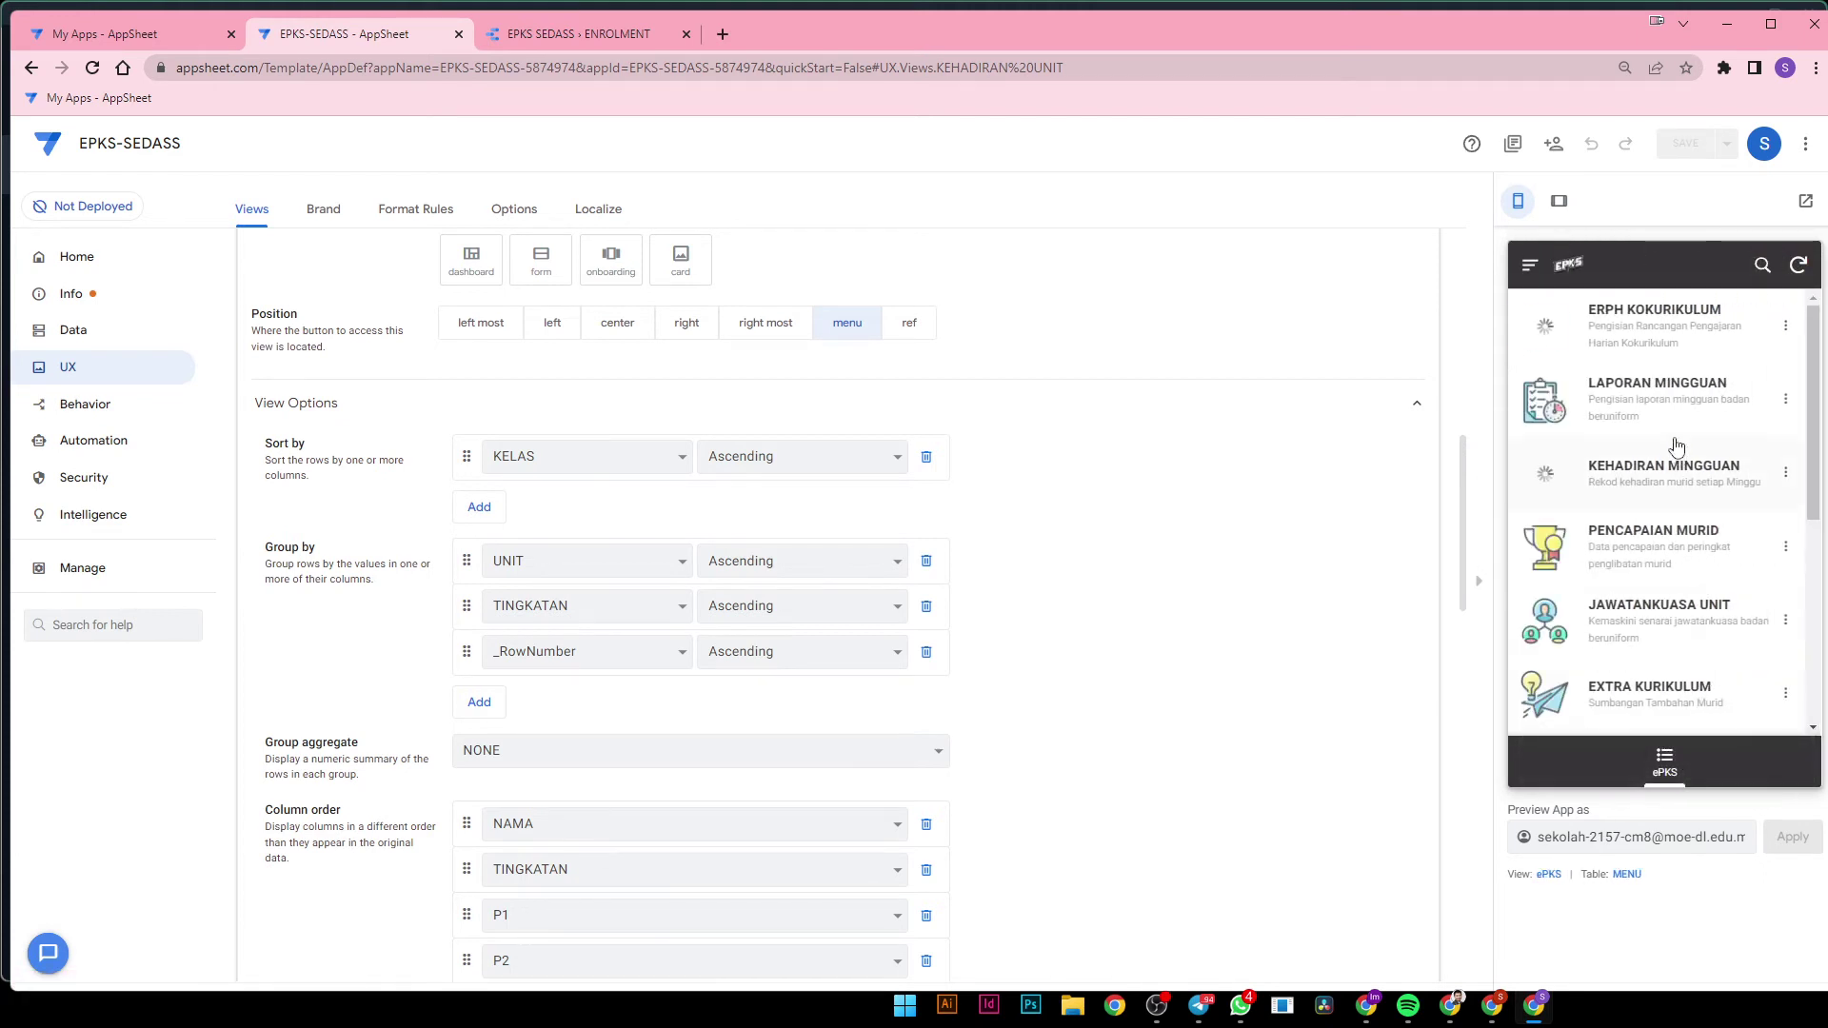
left_click(1660, 473)
left_click(1661, 423)
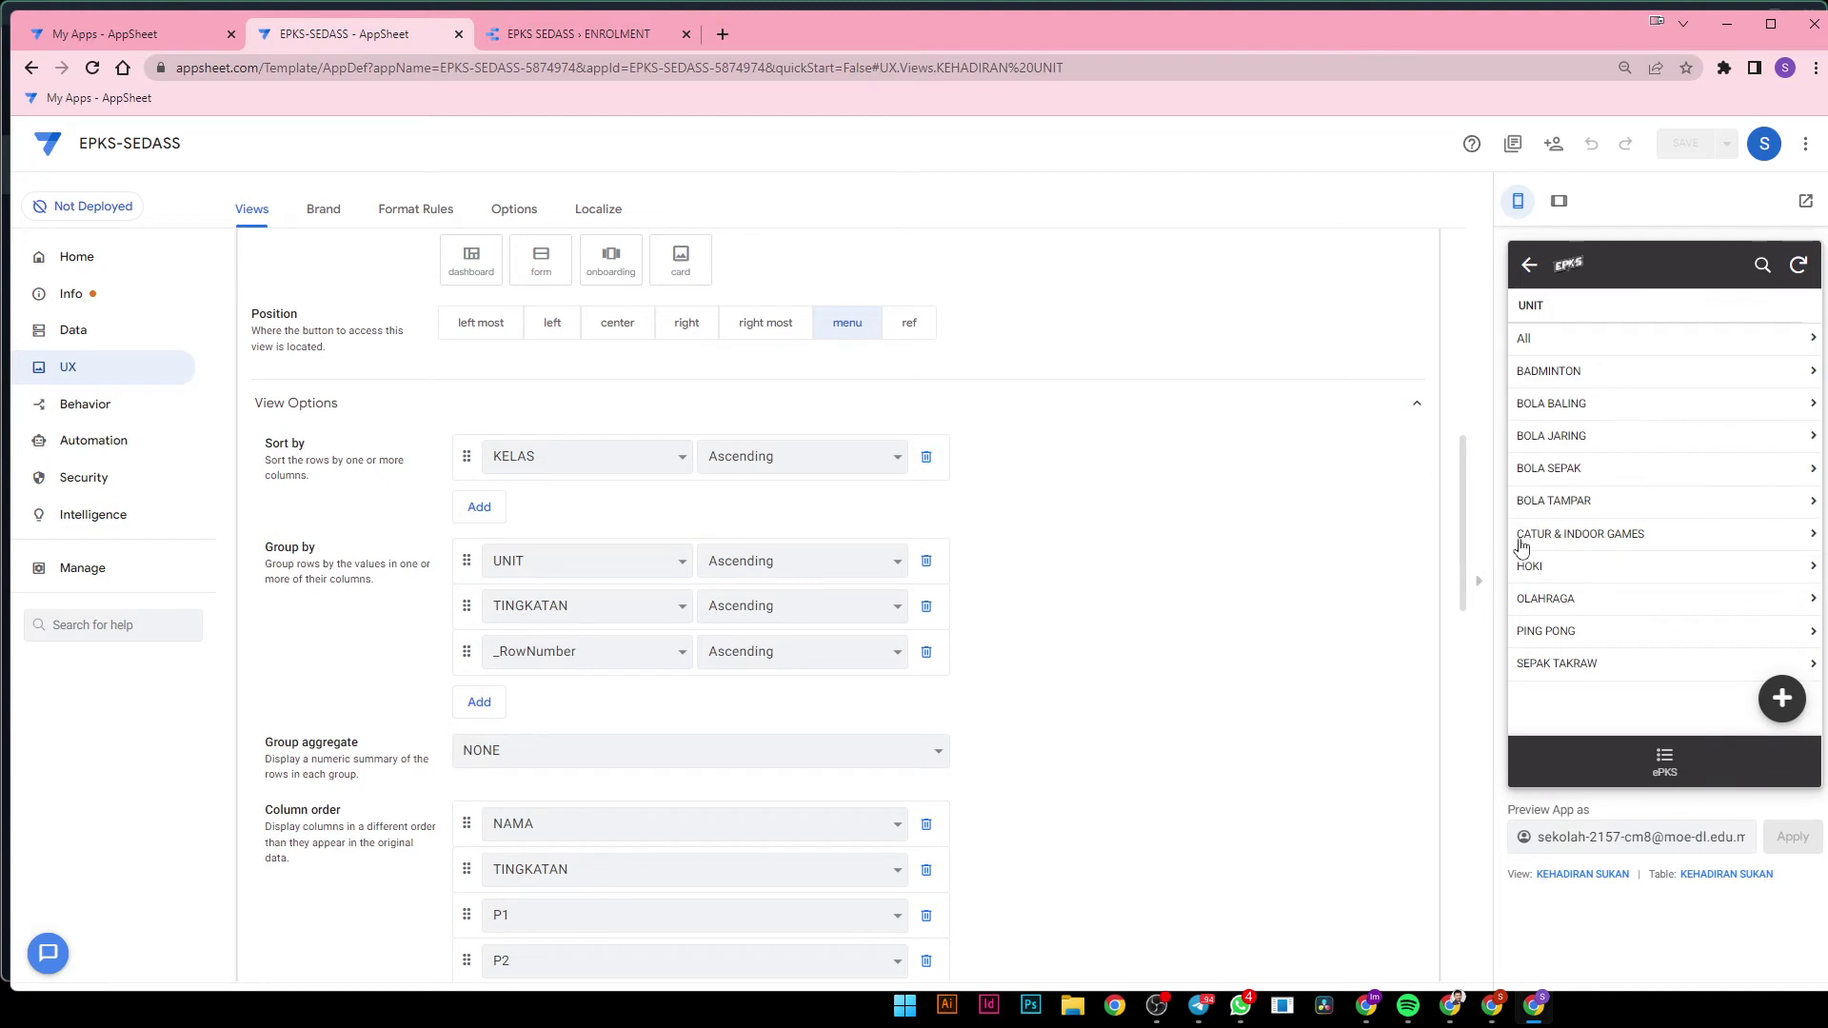
left_click(1581, 874)
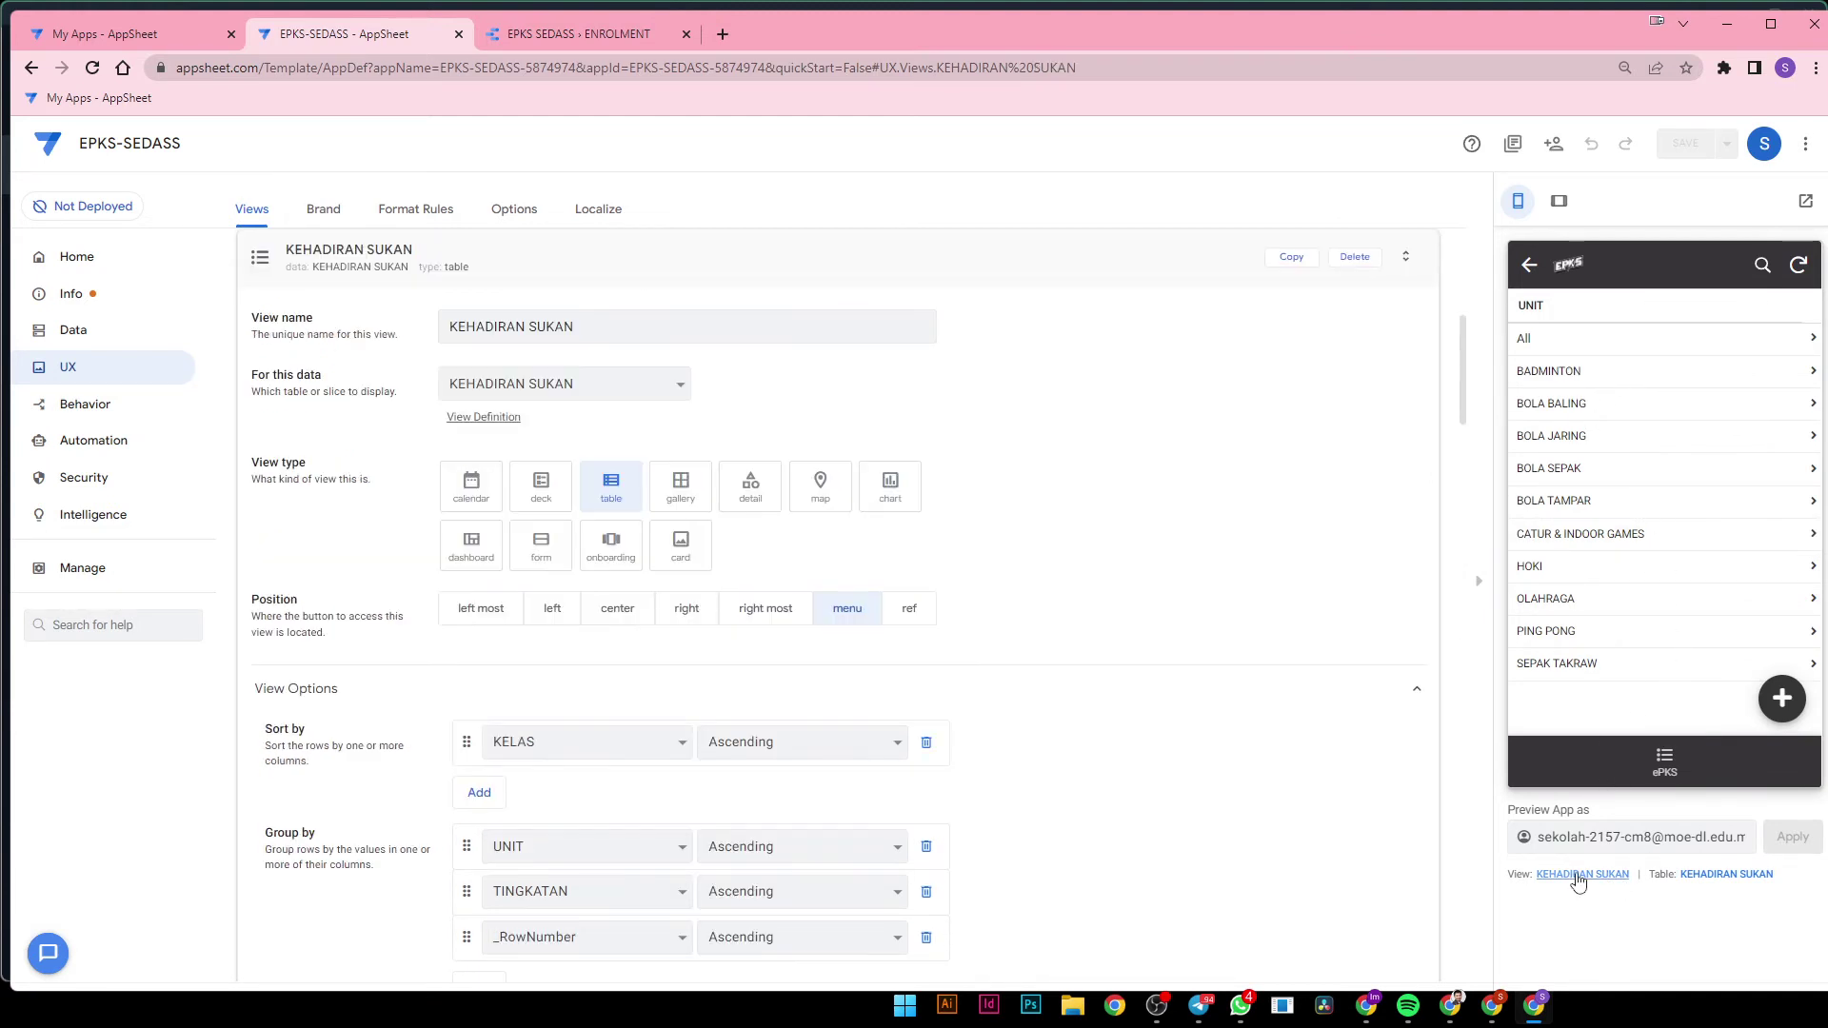
scroll(1057, 677, "down", 4)
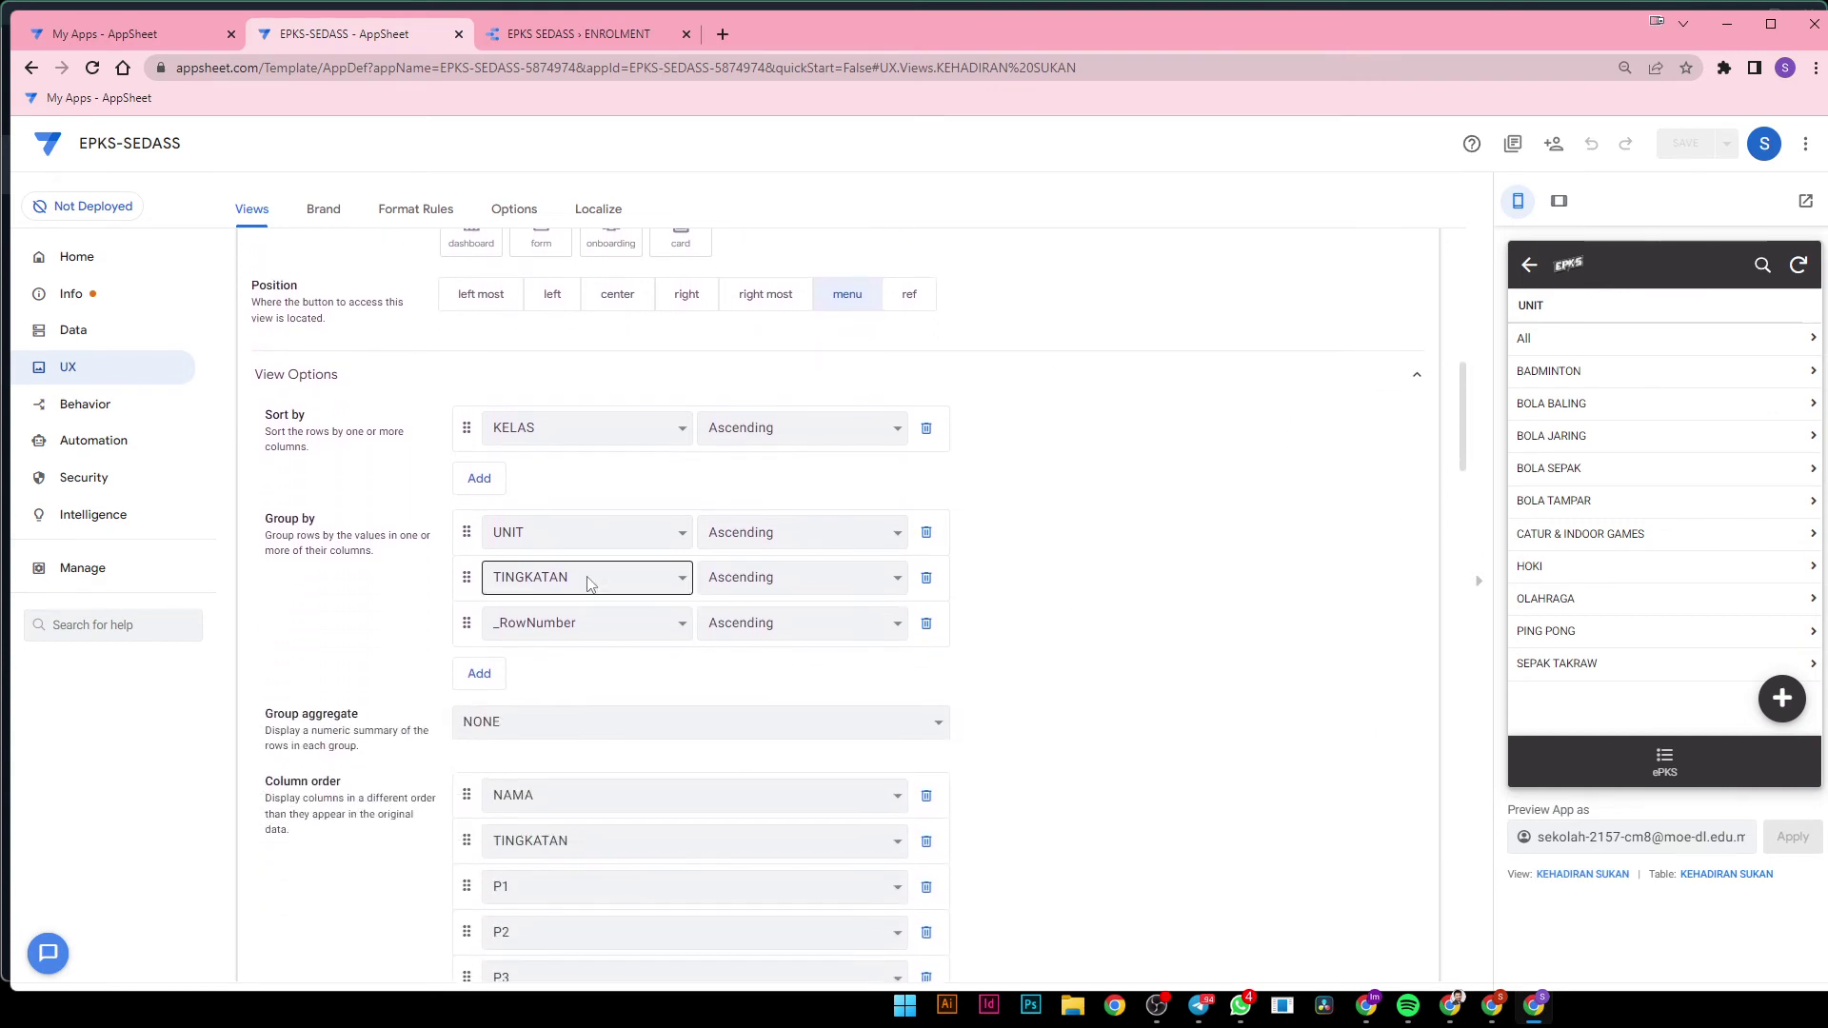
- Remove TINGKATAN from the KEHADIRAN SUKAN view's grouping and re-add it between UNIT and _RowNumber
left_click(562, 521)
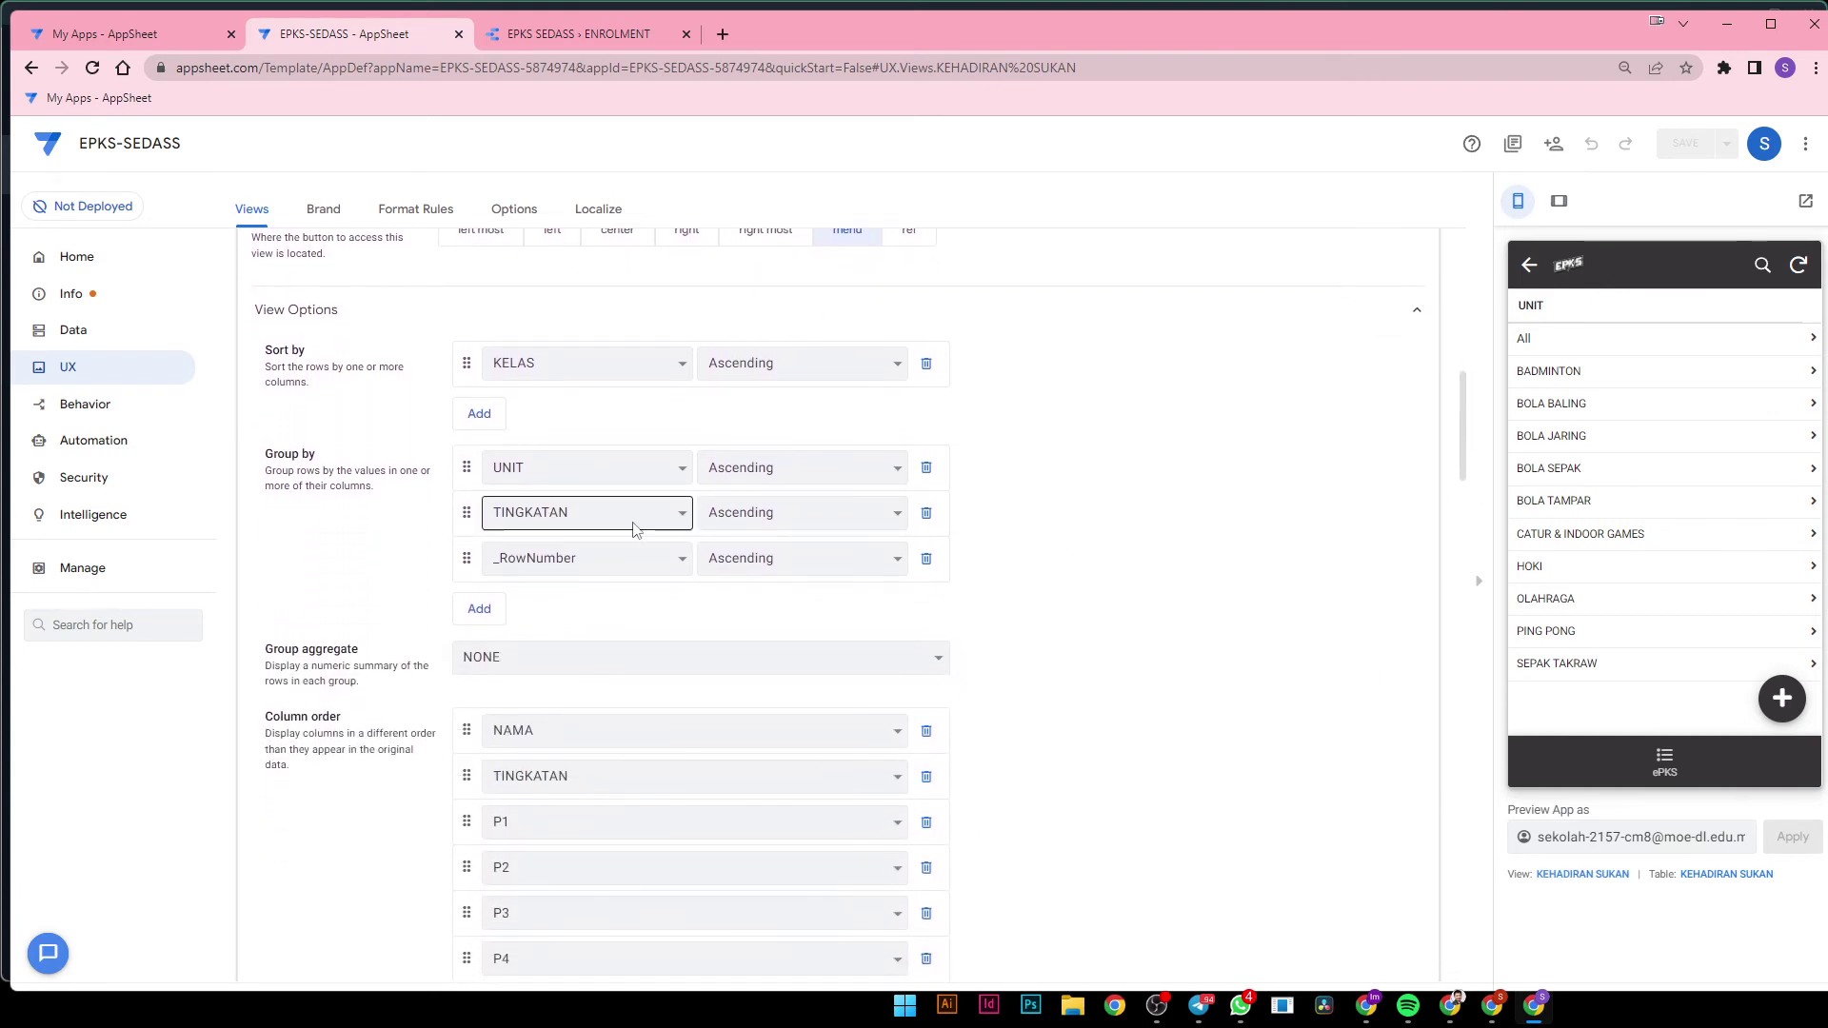
left_click(926, 514)
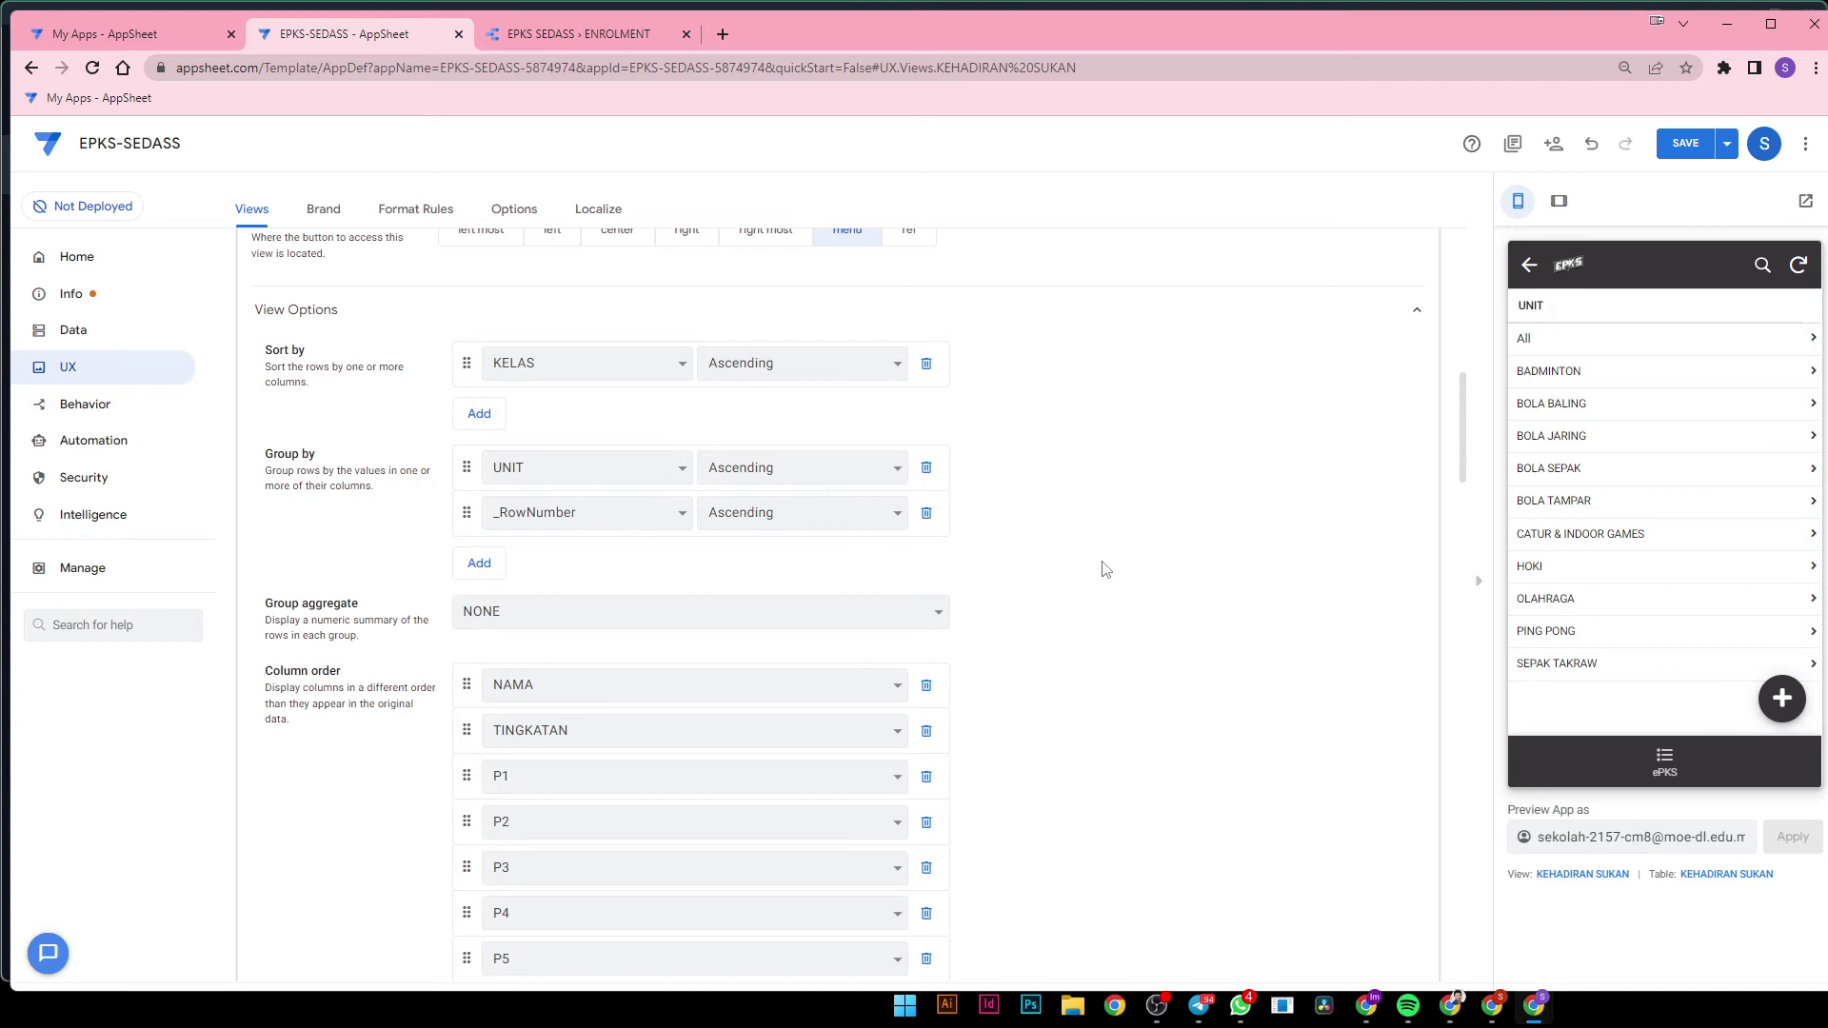
left_click(479, 563)
left_click(534, 559)
left_click(581, 629)
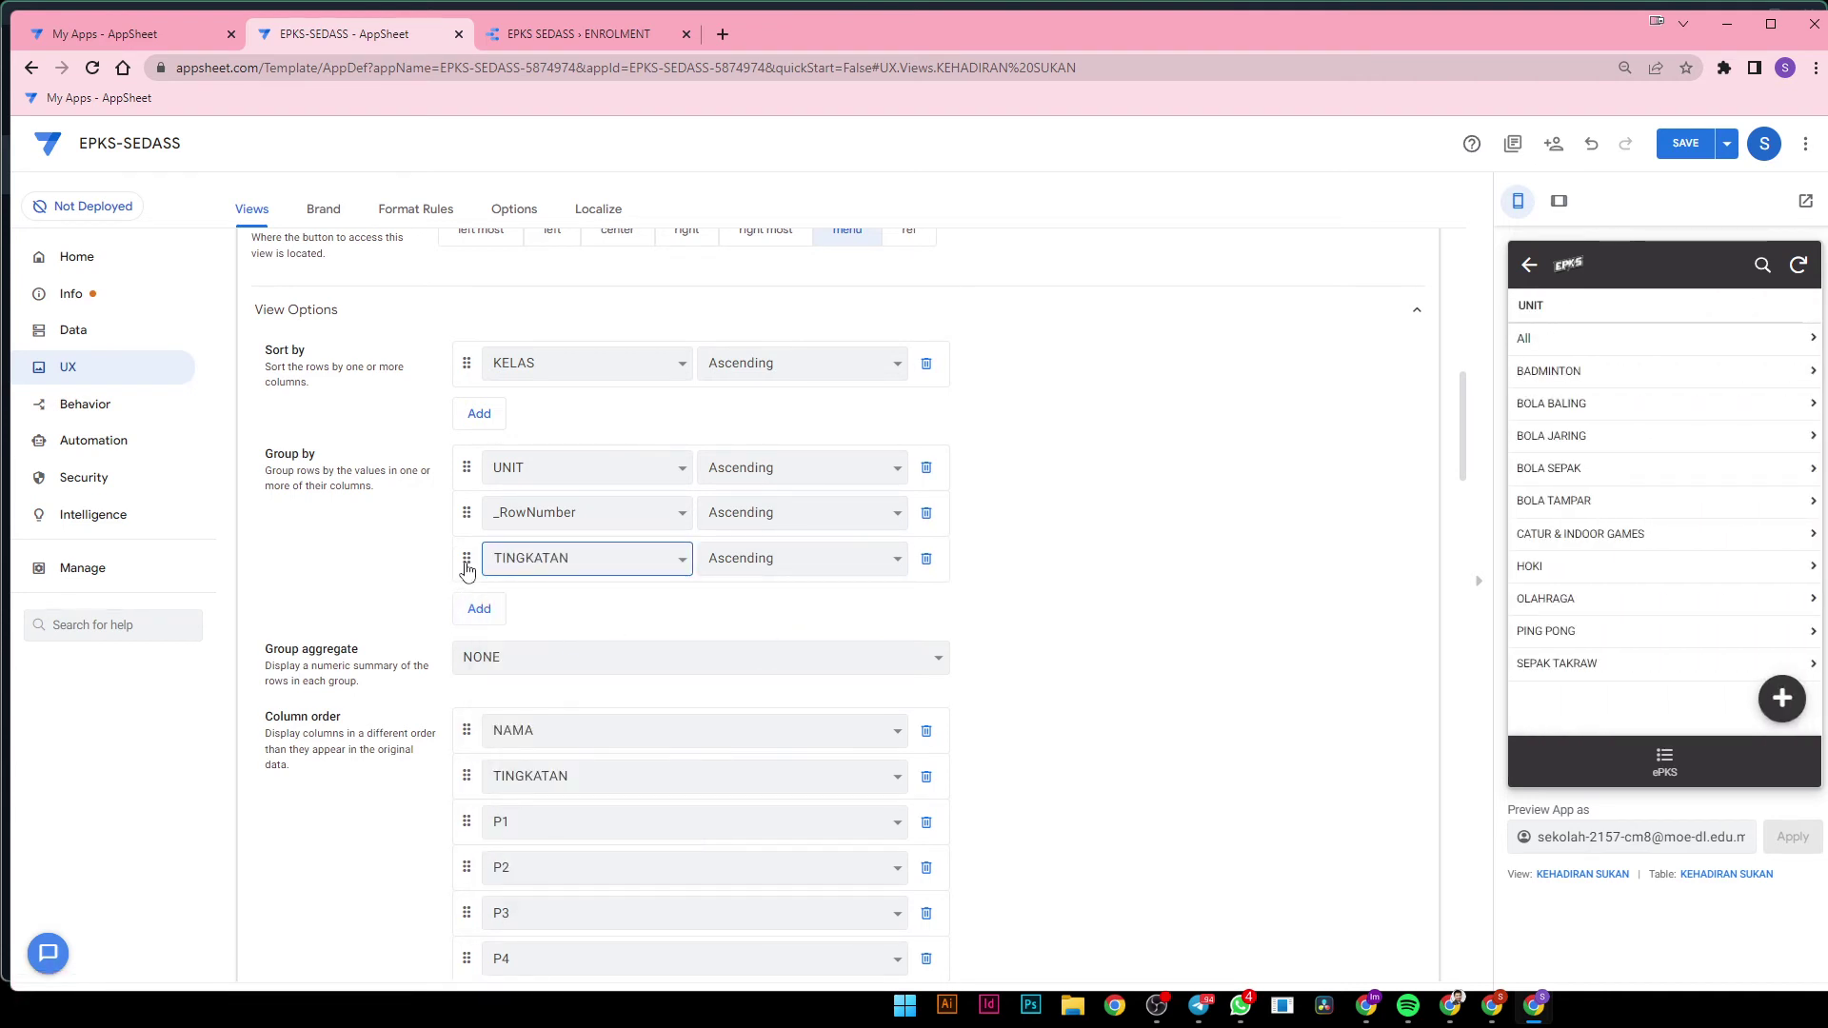
left_click_drag(468, 562, 474, 523)
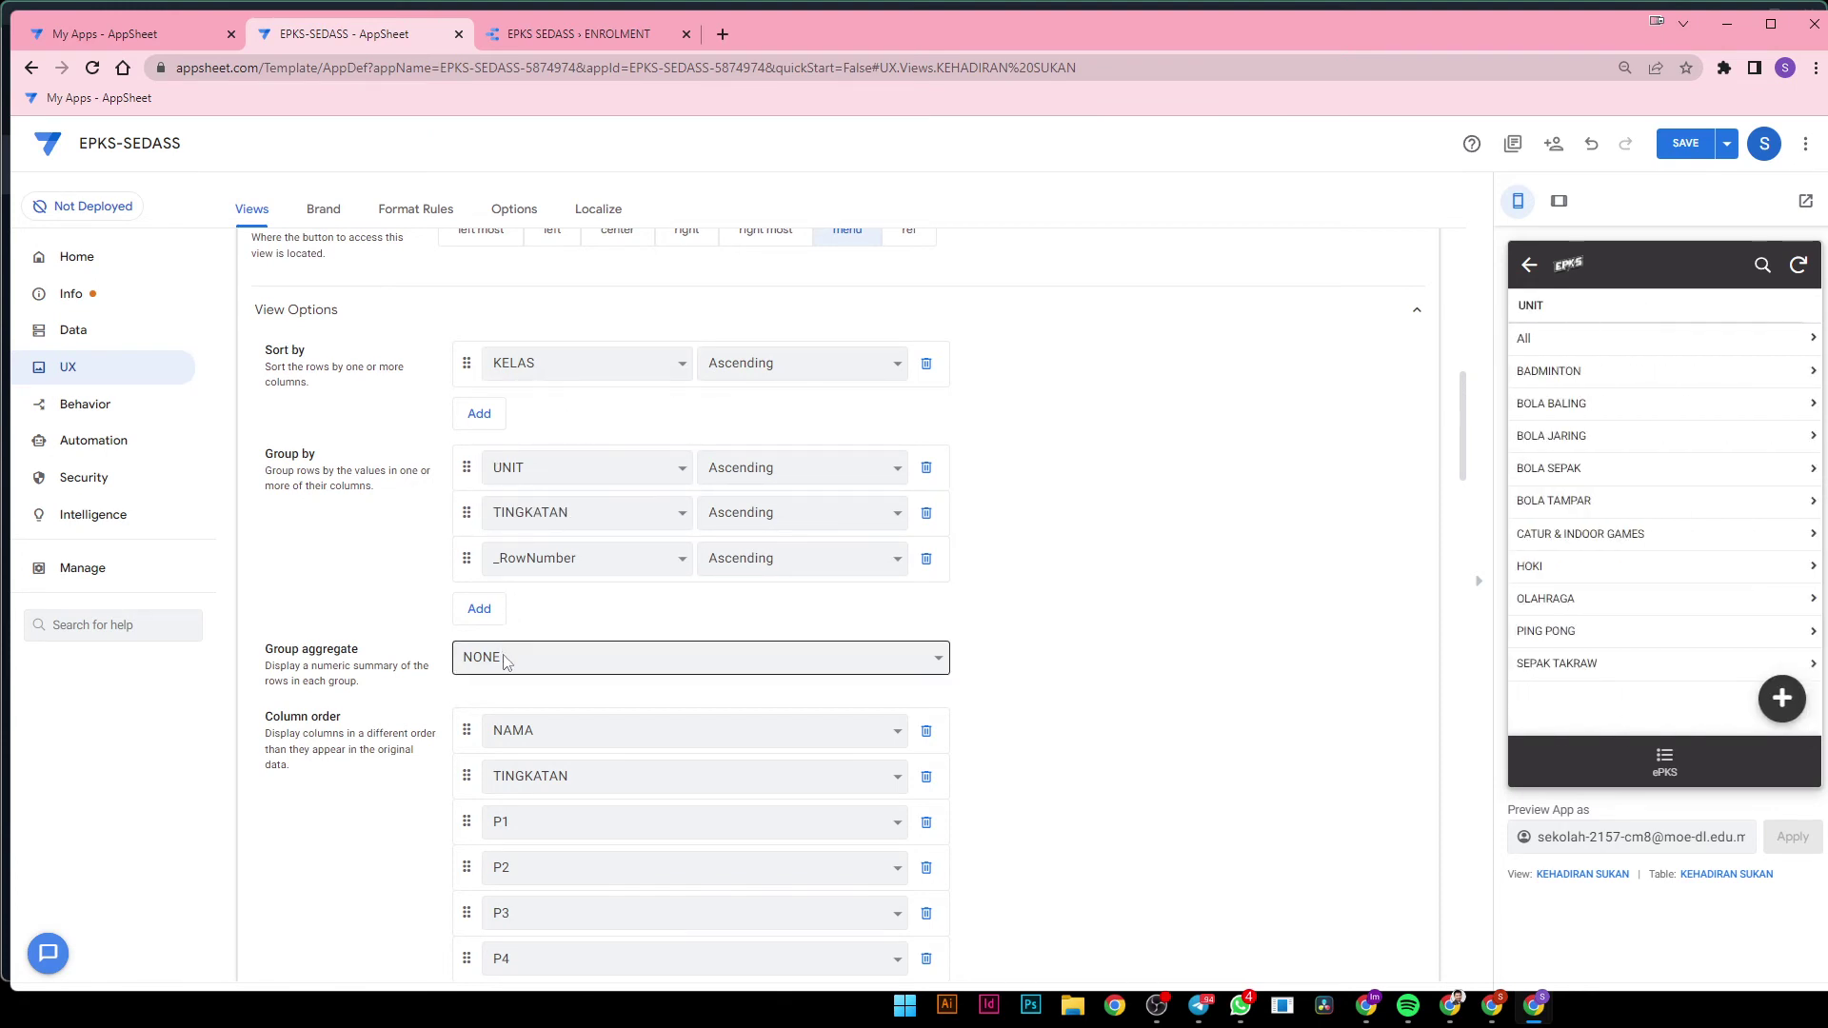
- Save the app and open the KEHADIRAN KELAB view's settings from the preview, at its grouping options
left_click(1678, 150)
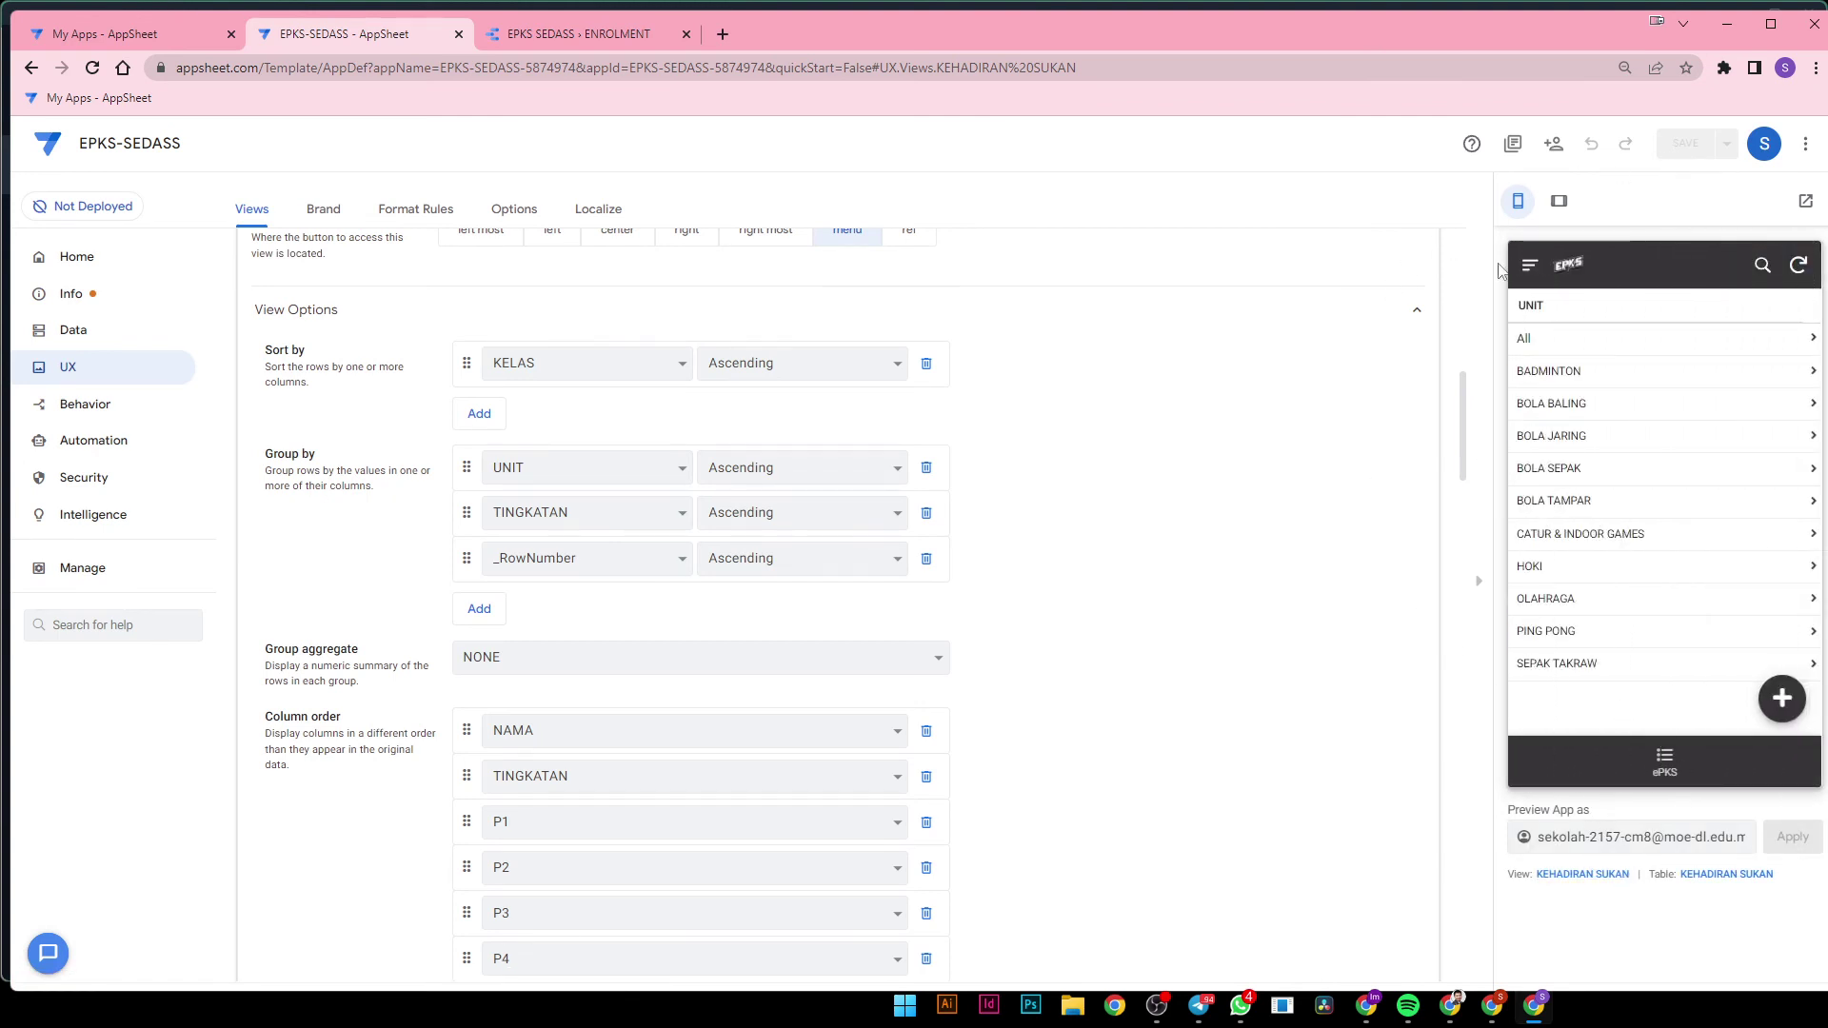
left_click(1663, 762)
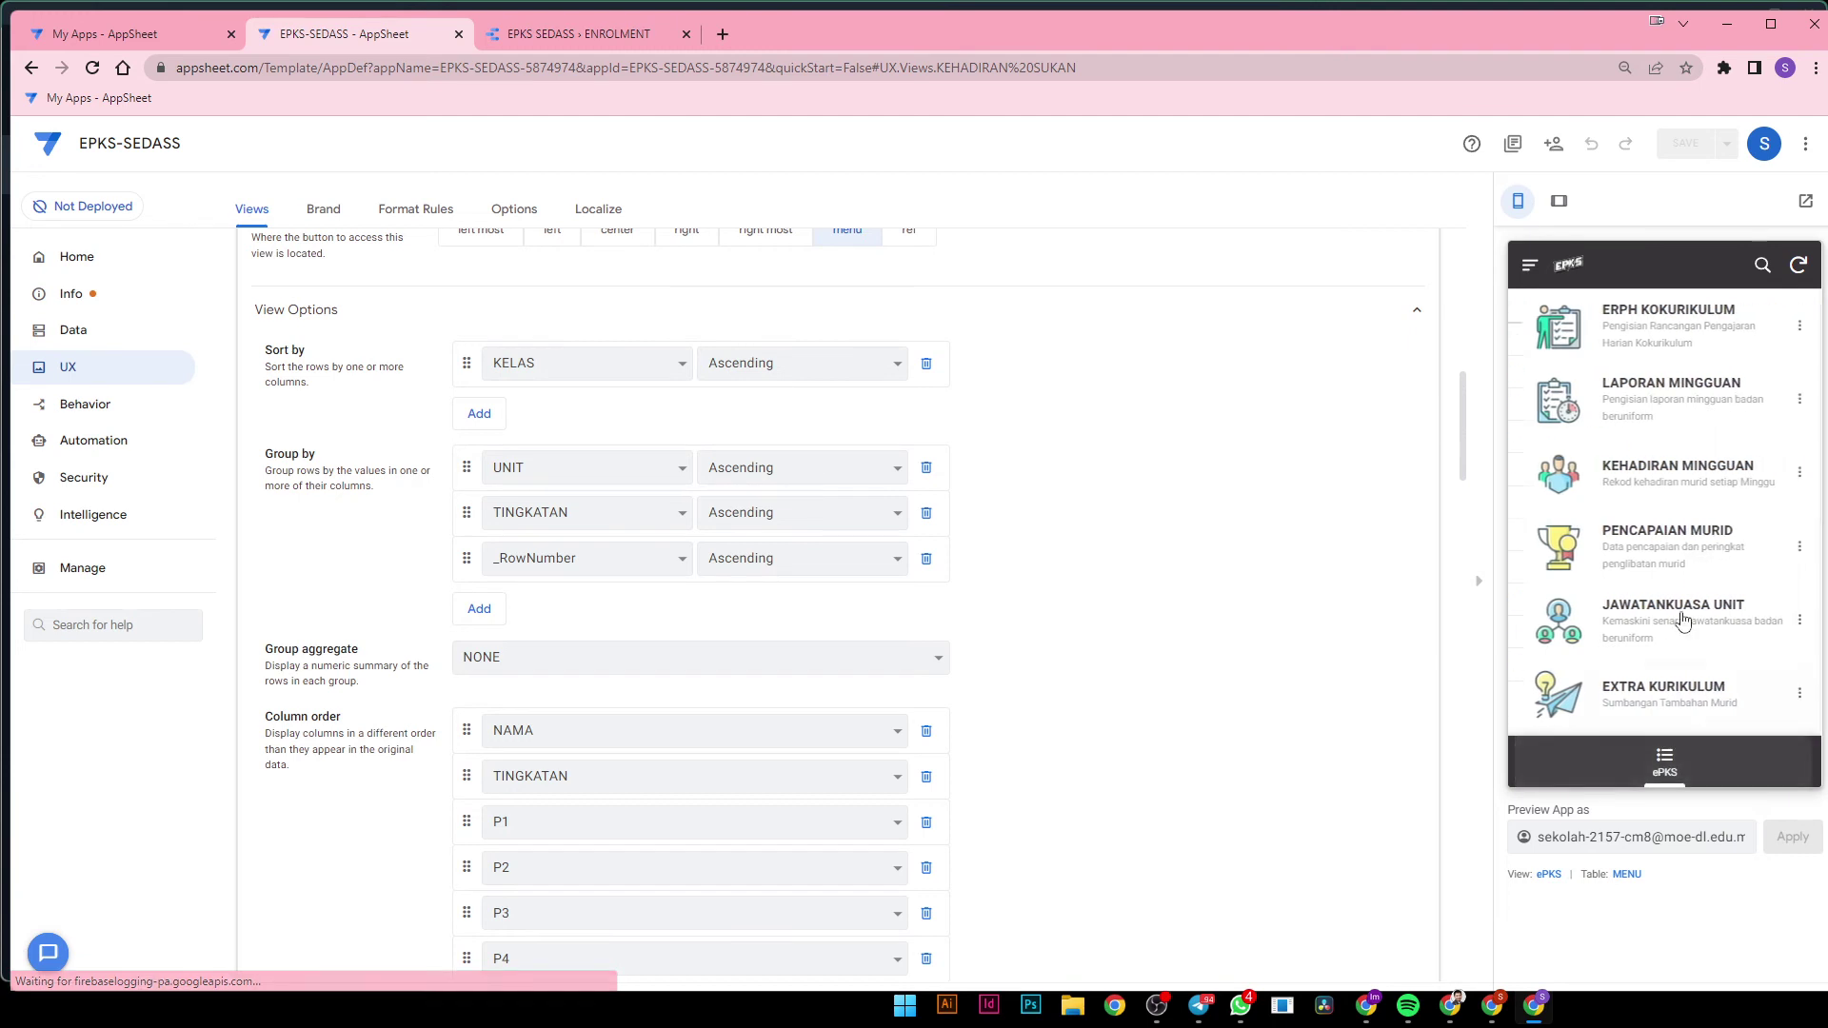
left_click(1647, 494)
left_click(1651, 492)
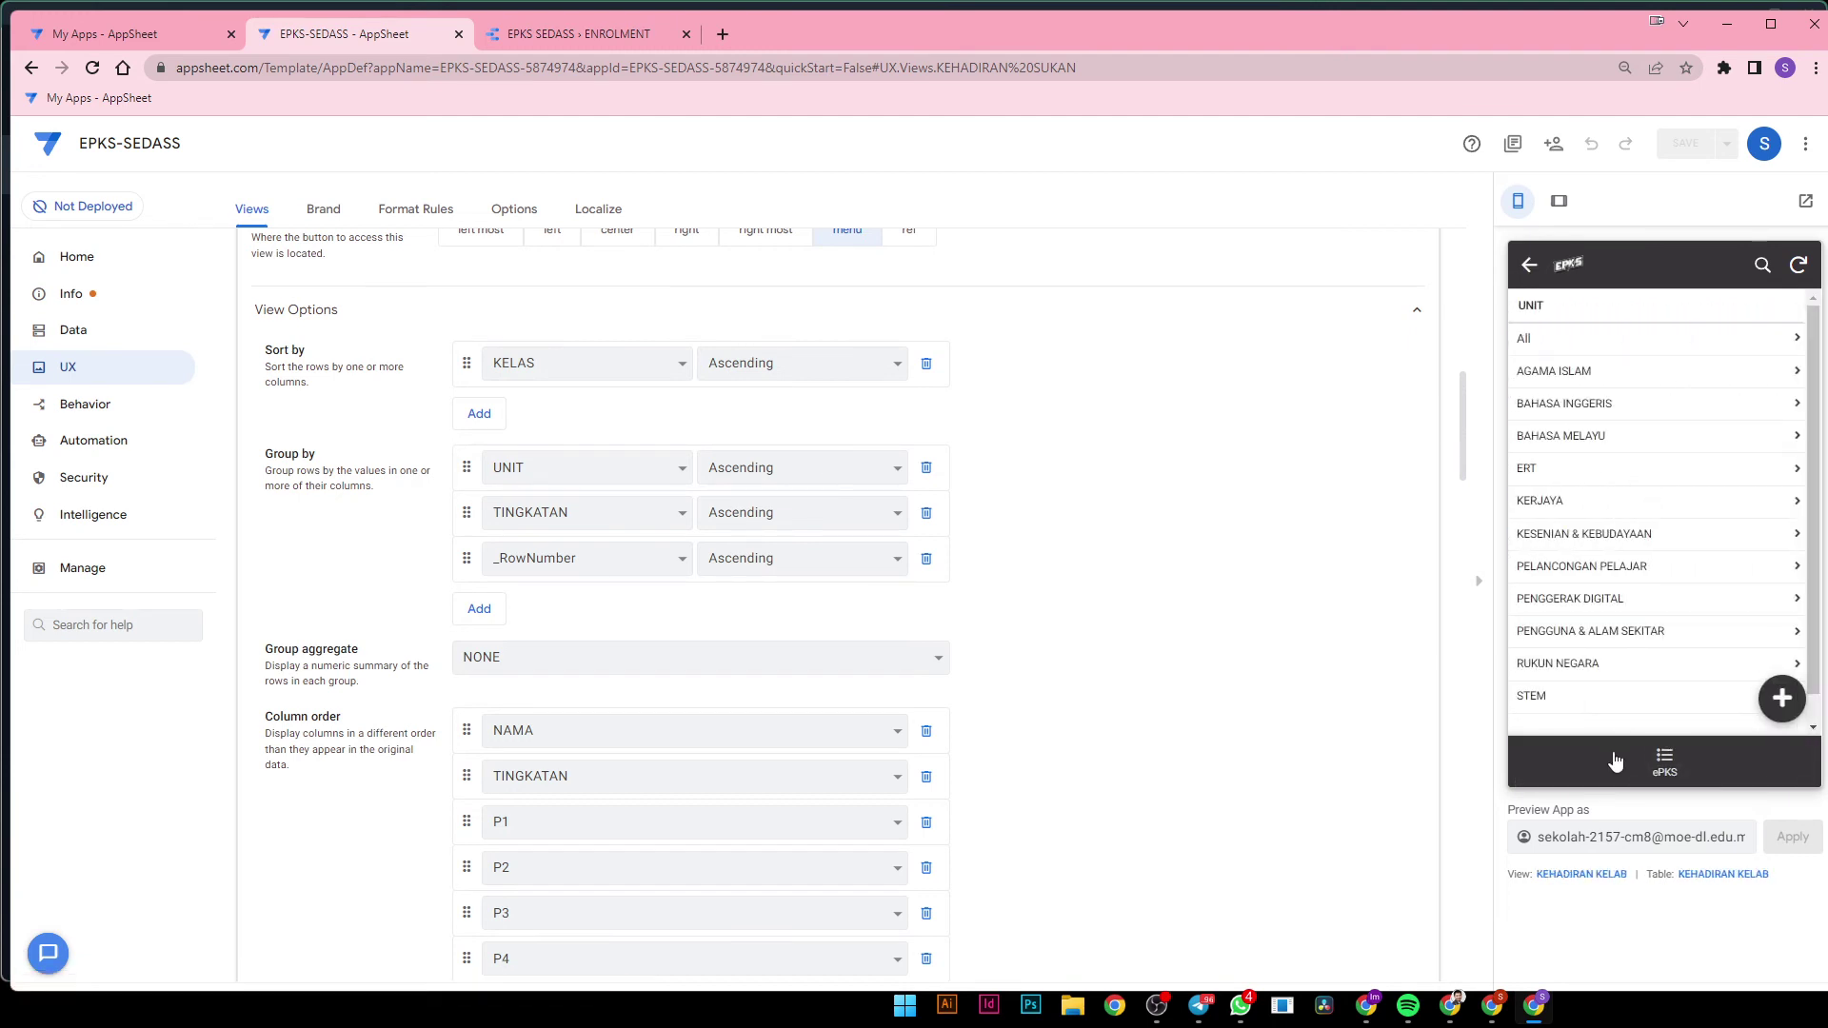
left_click(1588, 876)
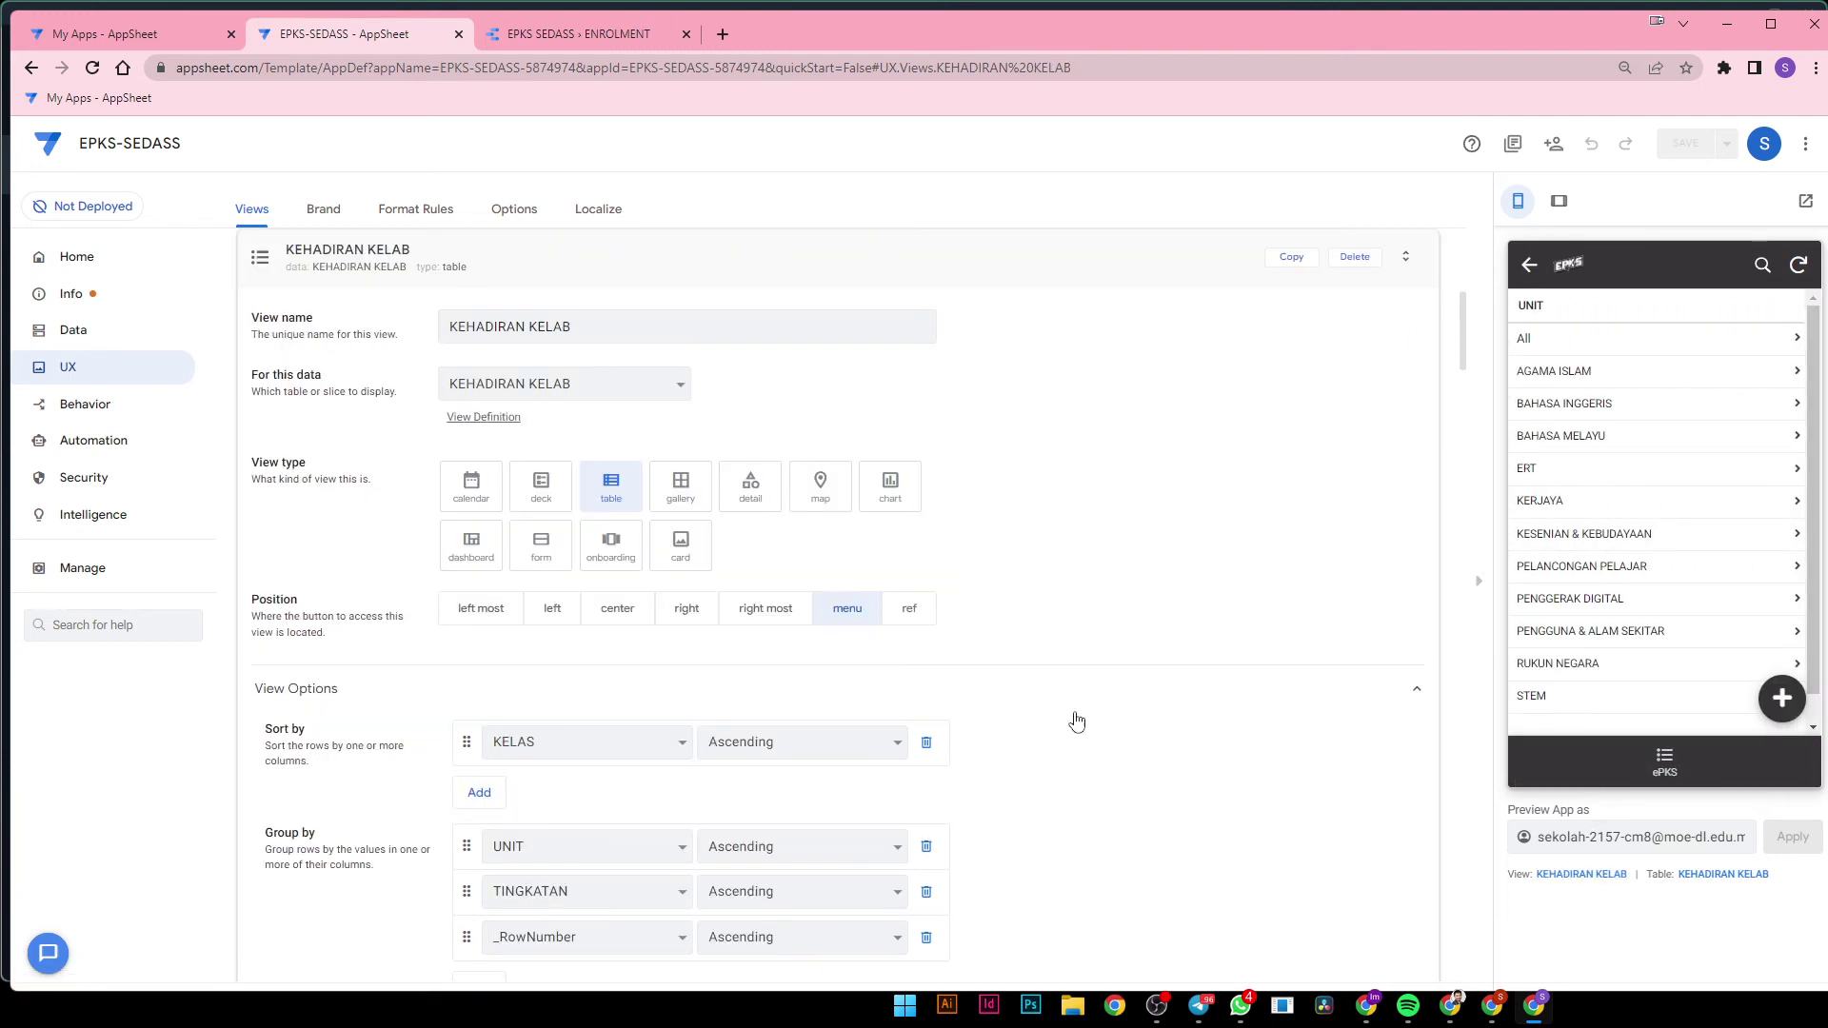
scroll(1072, 721, "down", 3)
scroll(1047, 679, "down", 1)
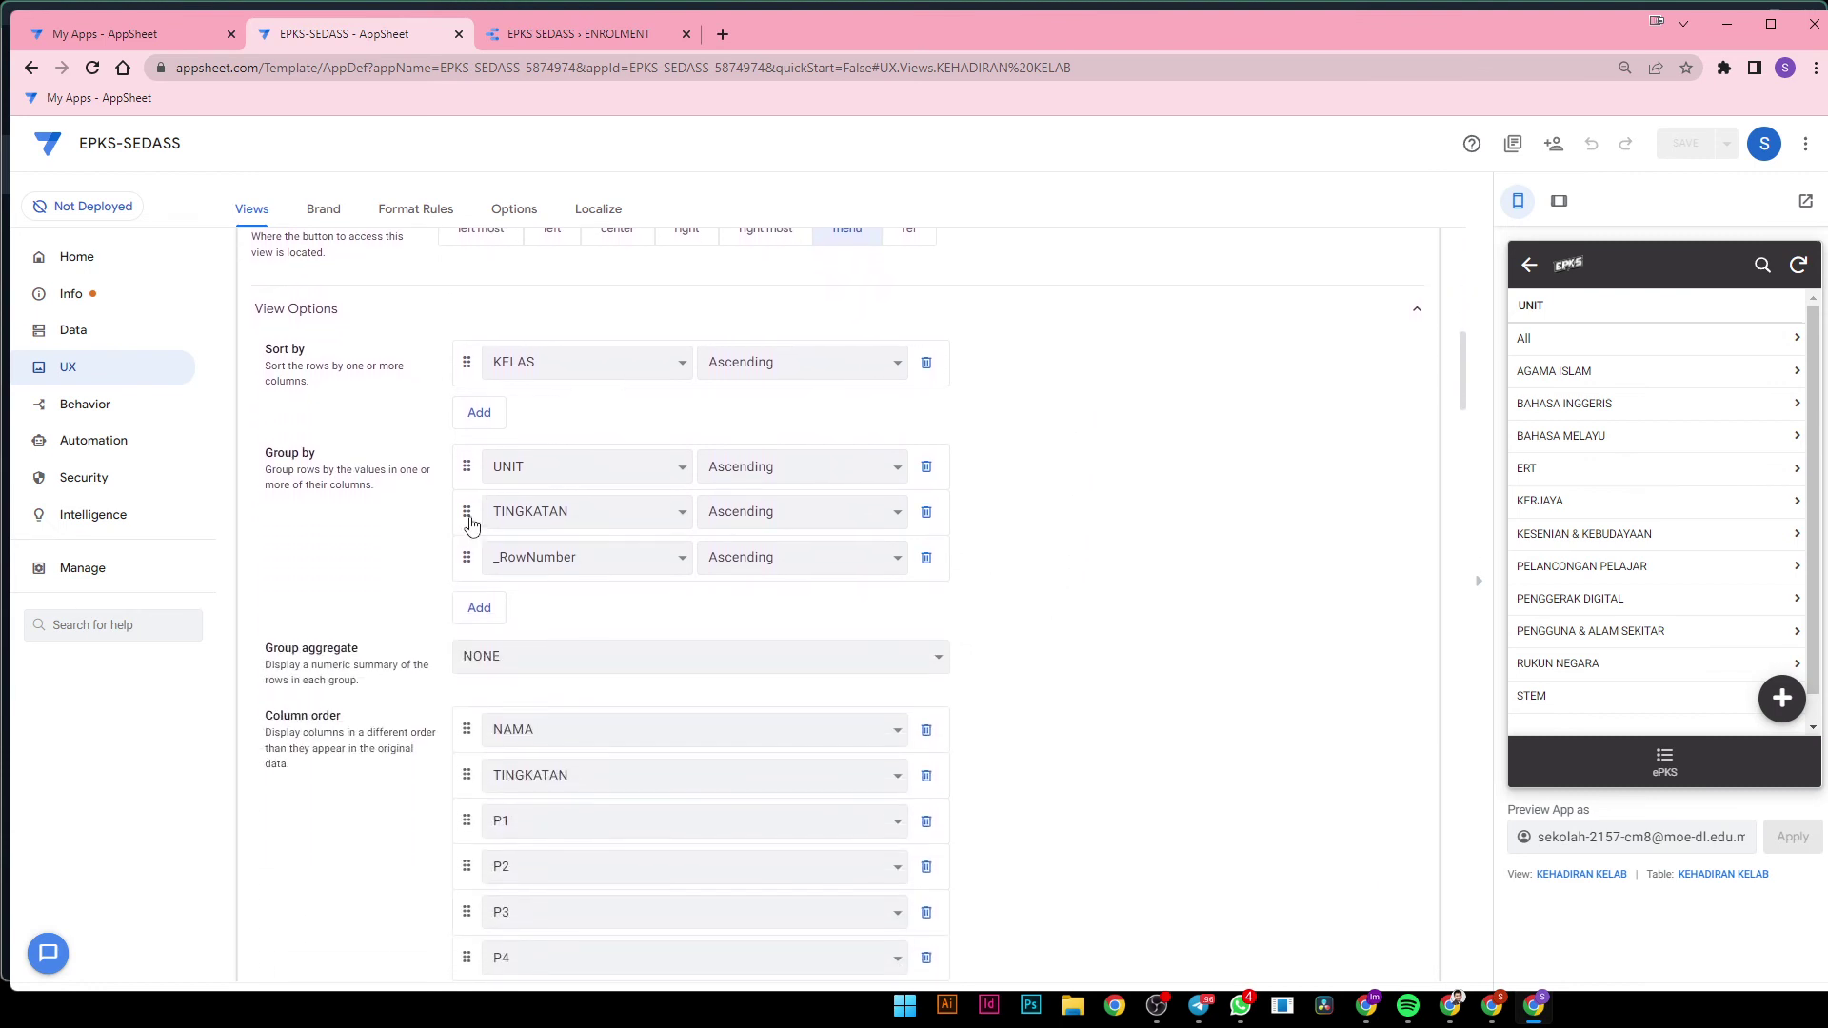
- Check the TAHUN / TINGKATAN groups of BOMBA & PENYELAMAT and PBSM under KEHADIRAN BADAN BERUNIFORM in the preview
left_click(1666, 762)
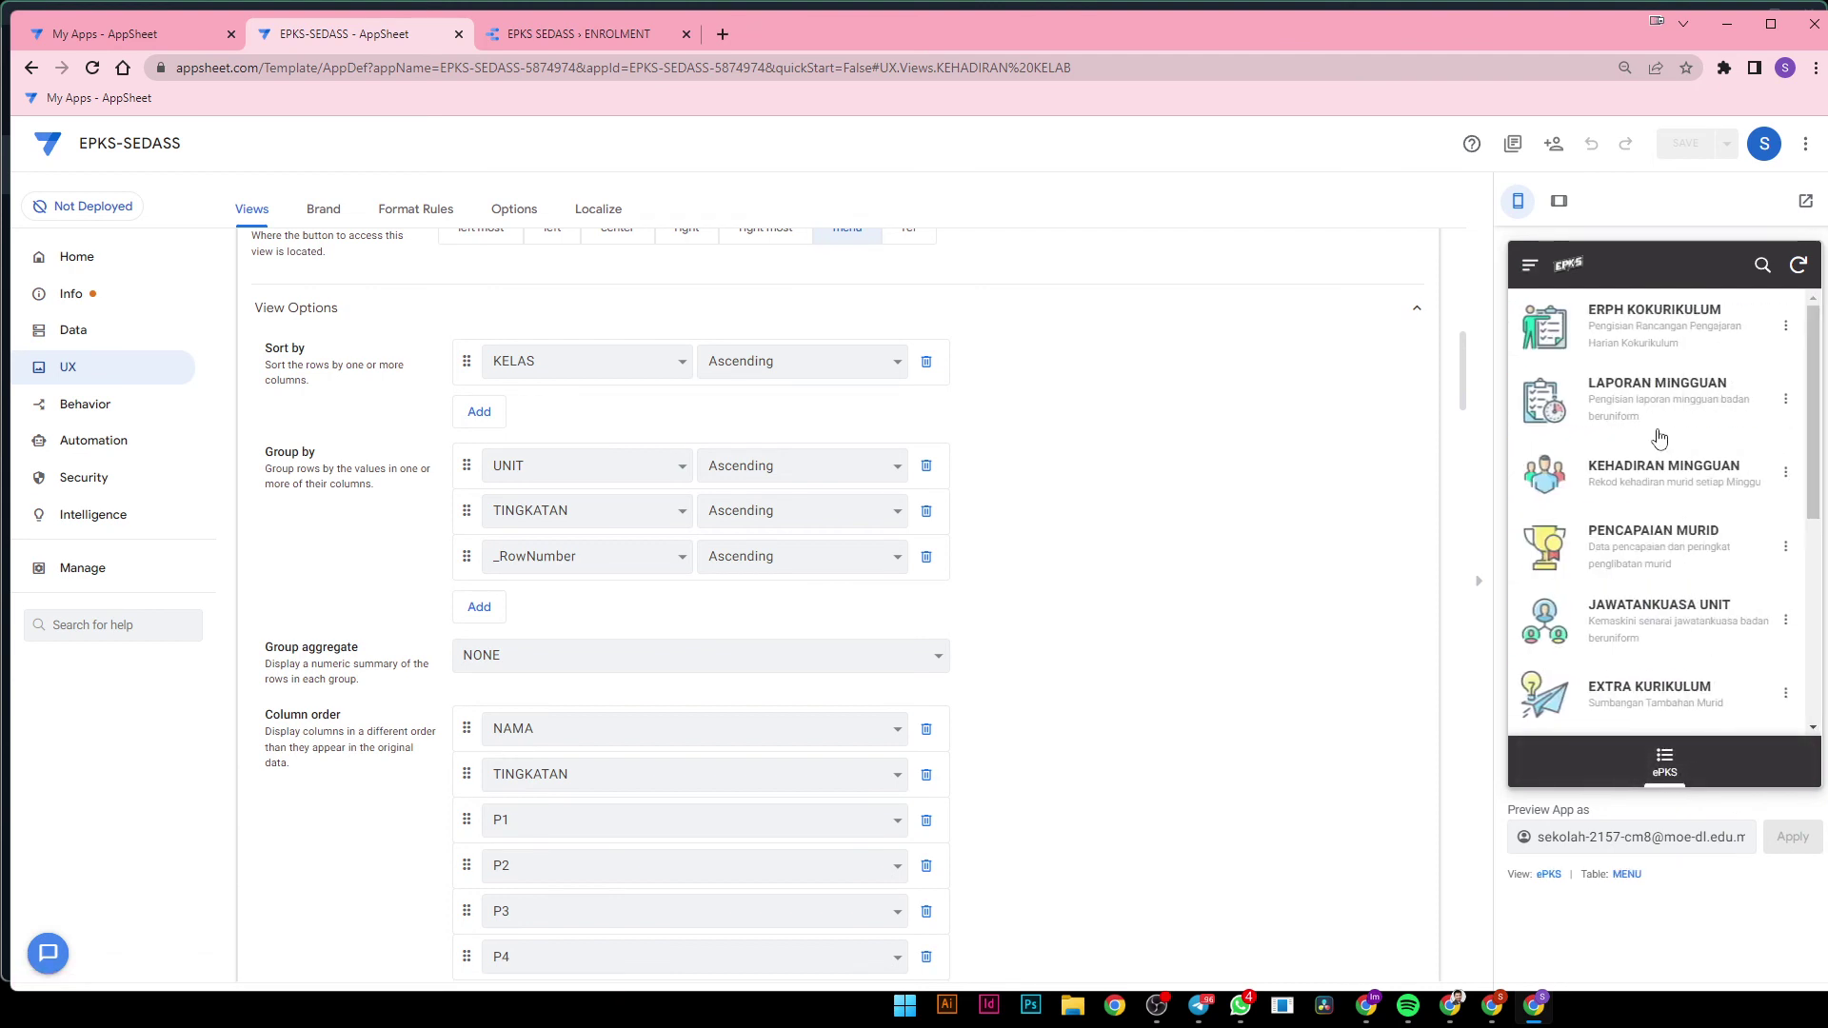
left_click(1657, 488)
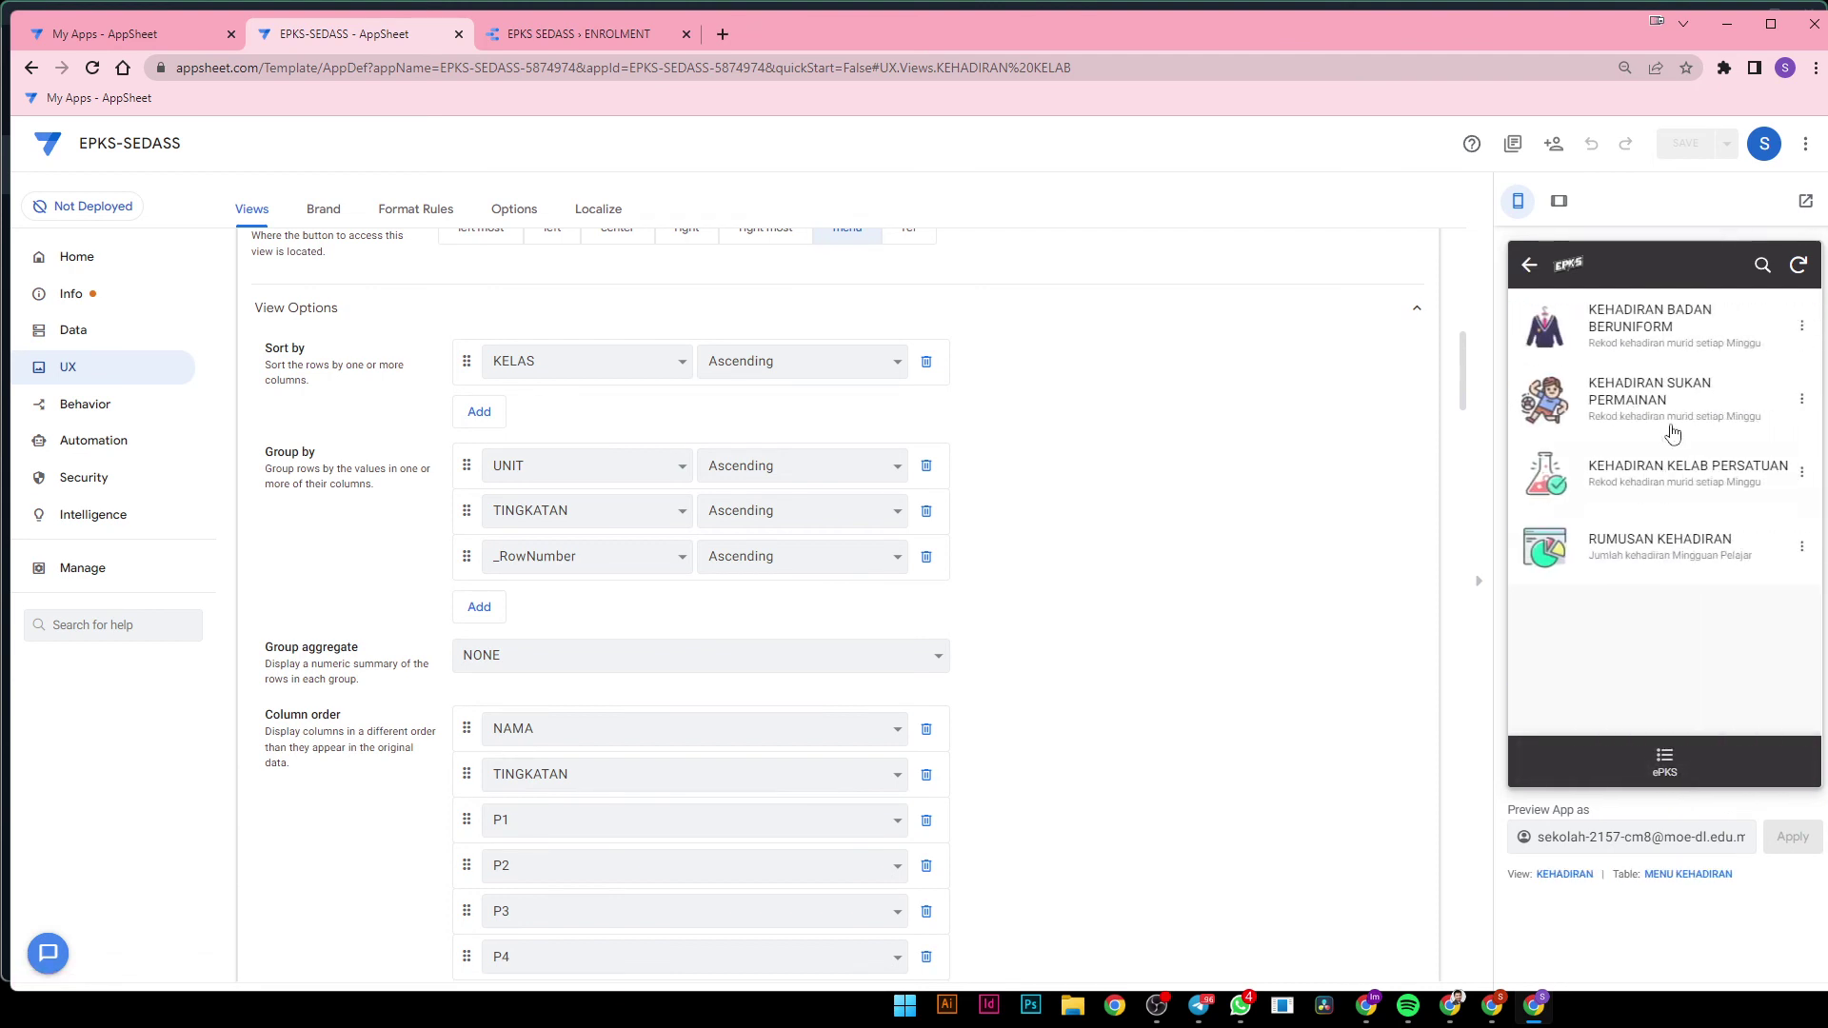
left_click(1663, 329)
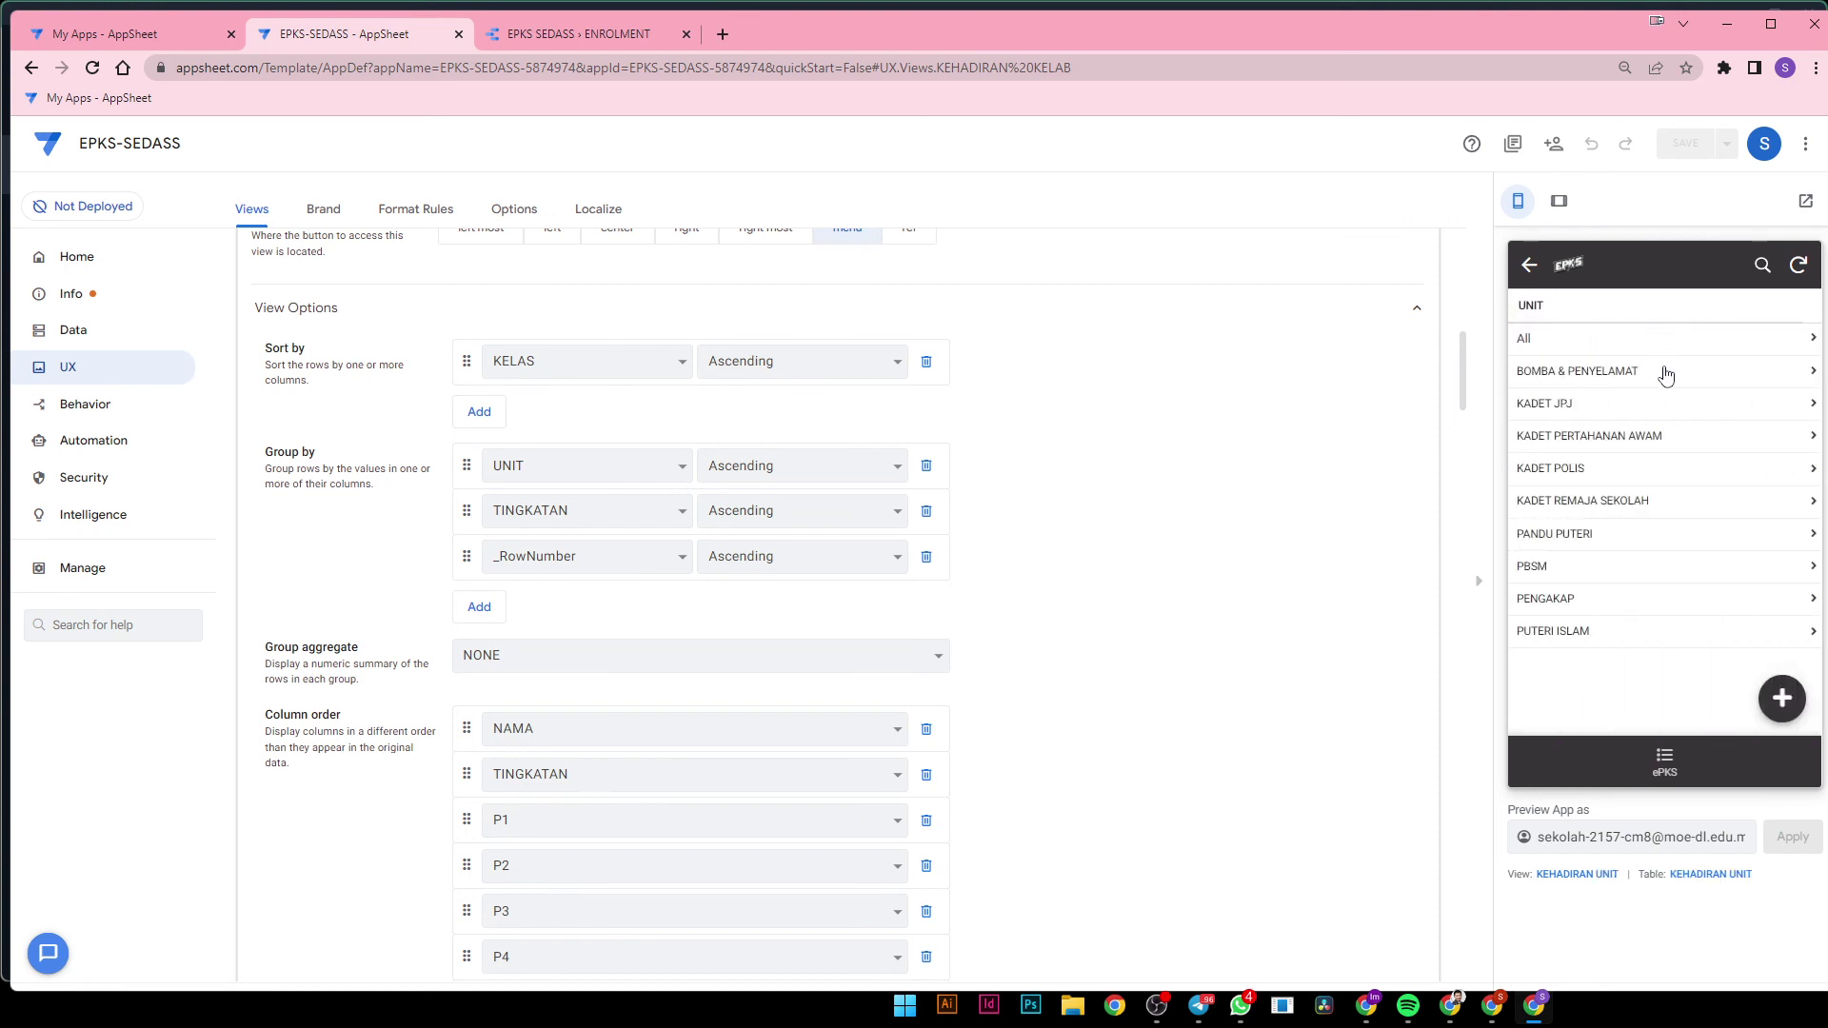
left_click(1666, 373)
left_click(1529, 265)
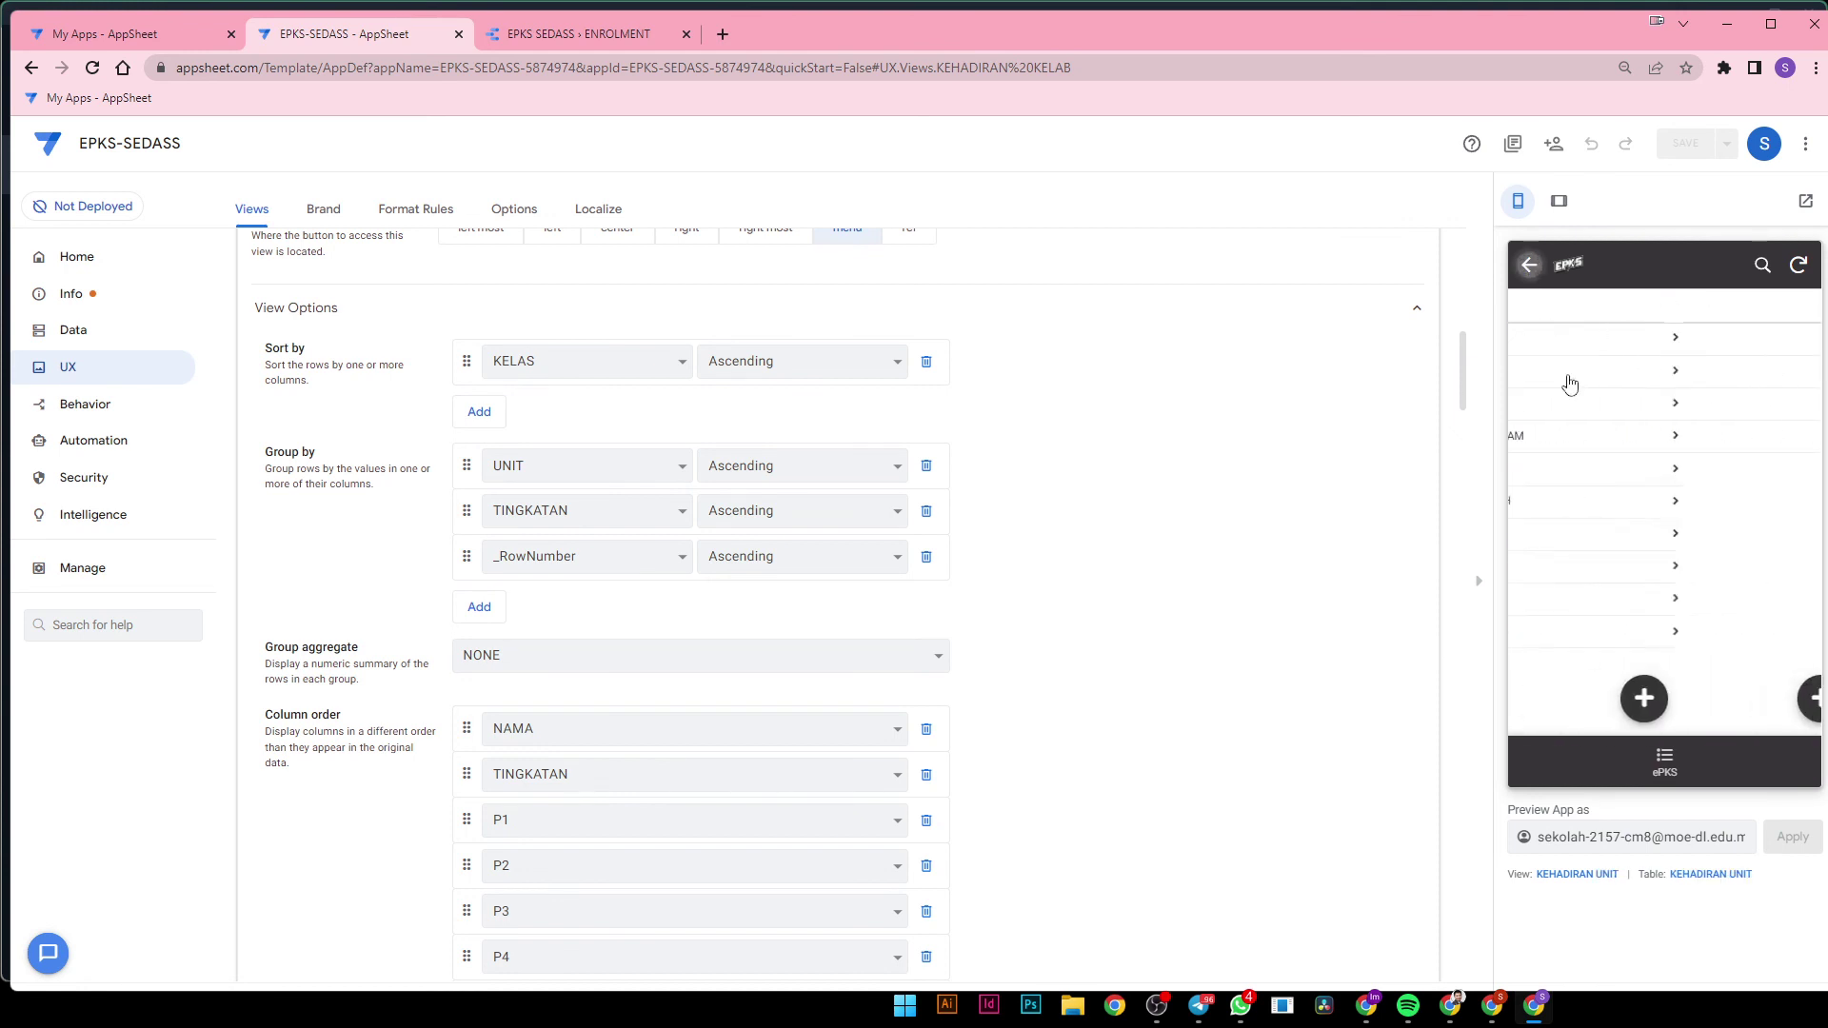
left_click(1601, 566)
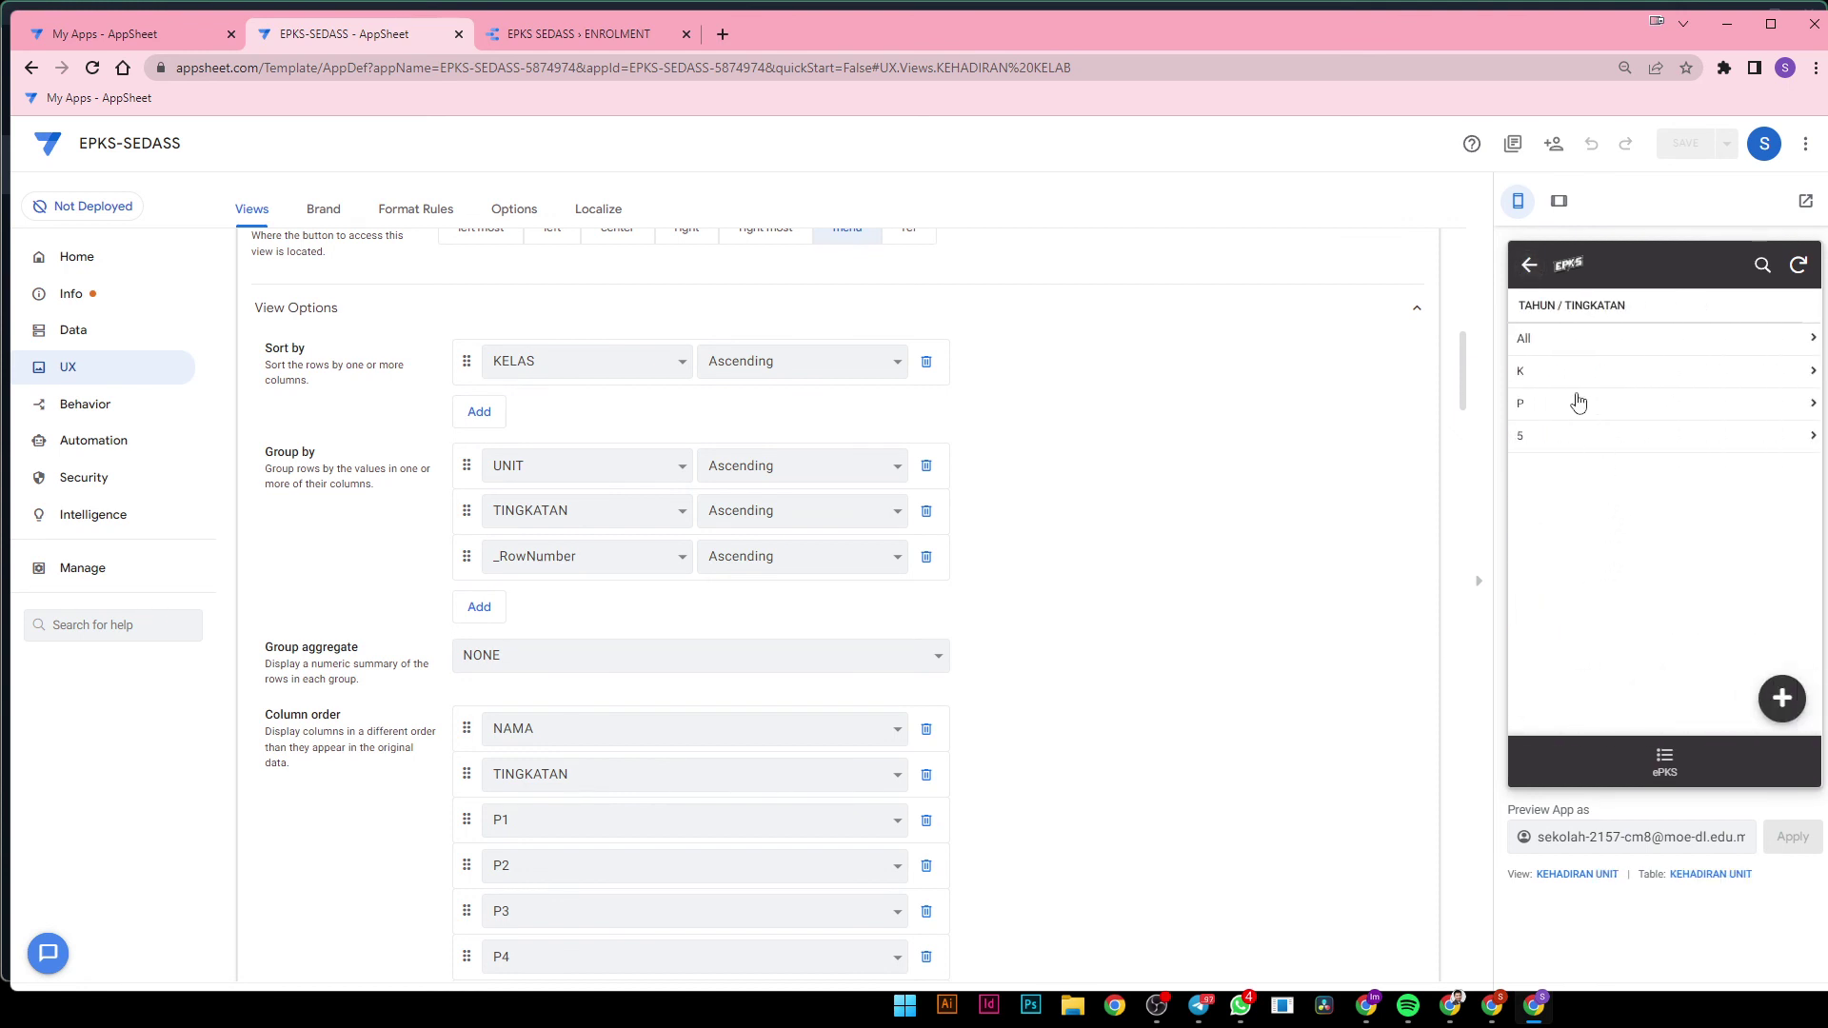